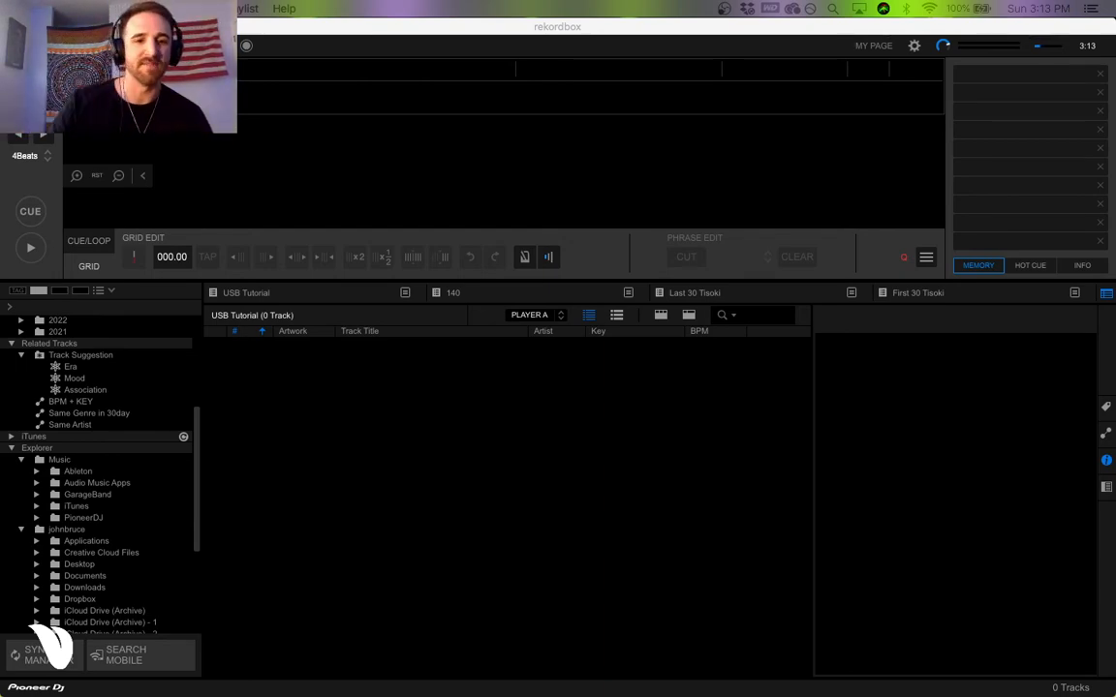
Minimize the rekordbox window to reveal the desktop and look through the backup drive's monthly folders.
{"action": "key", "text": "F11"}
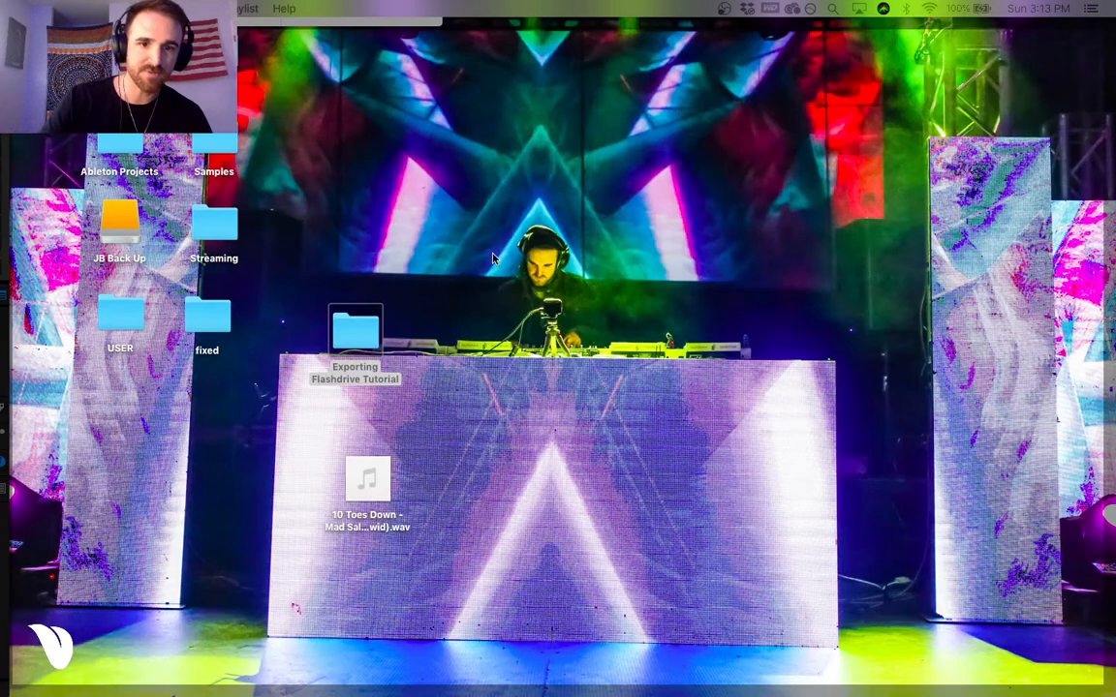
{"action": "left_click", "coordinate": [500, 263]}
{"action": "left_click", "coordinate": [957, 666]}
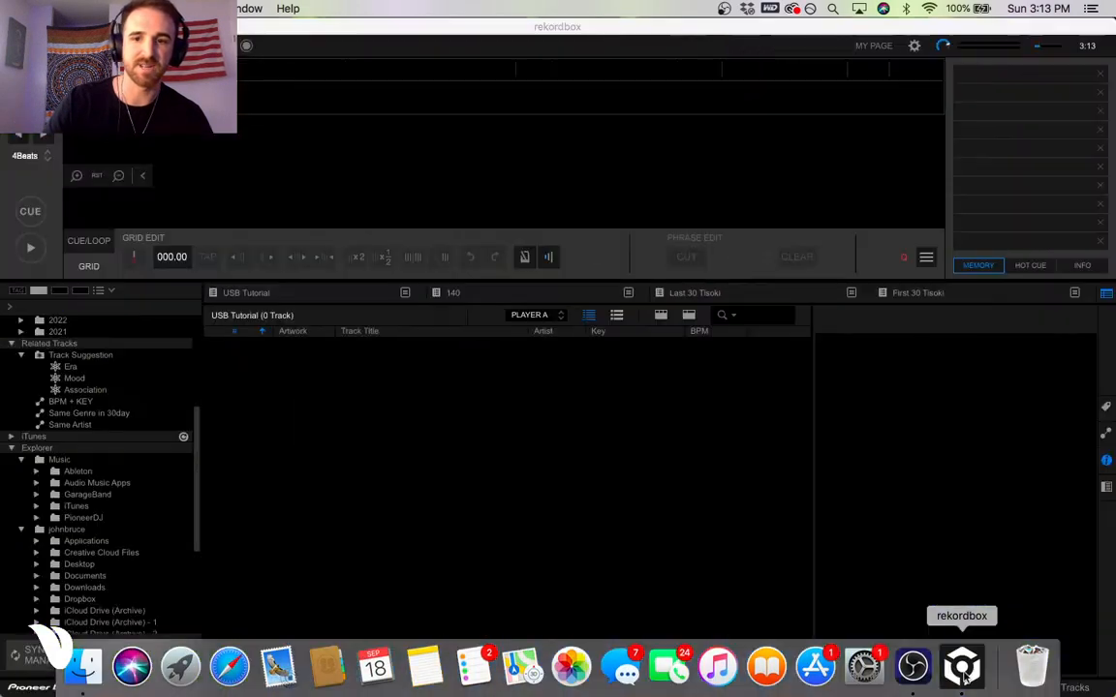
{"action": "left_click", "coordinate": [26, 27]}
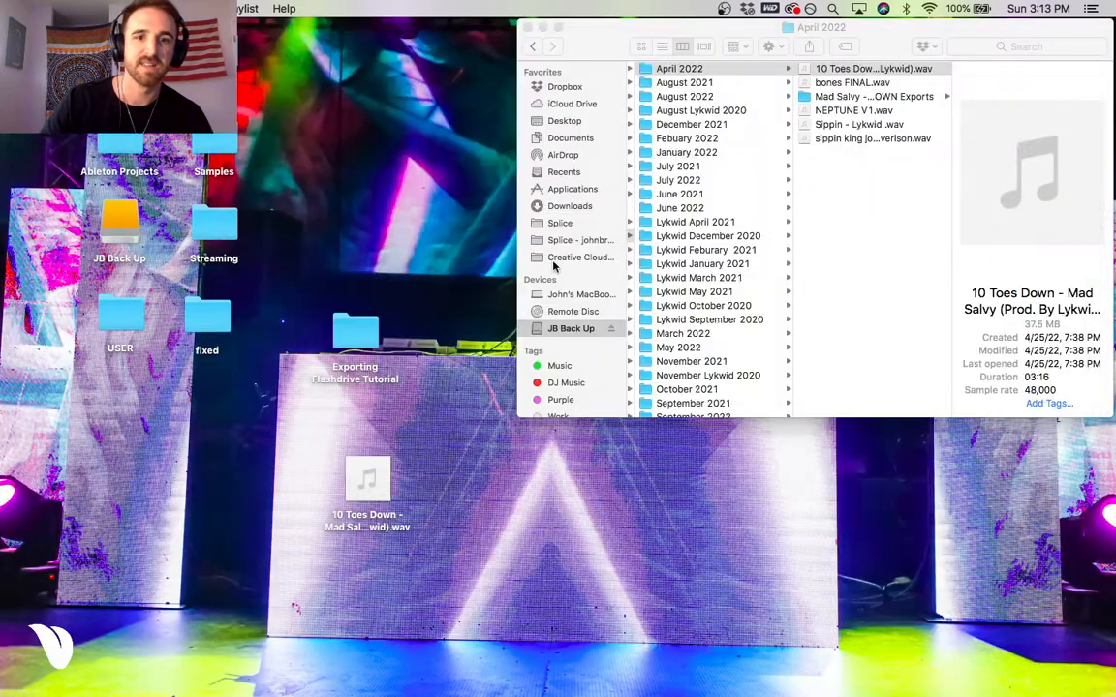
{"action": "left_click", "coordinate": [444, 289]}
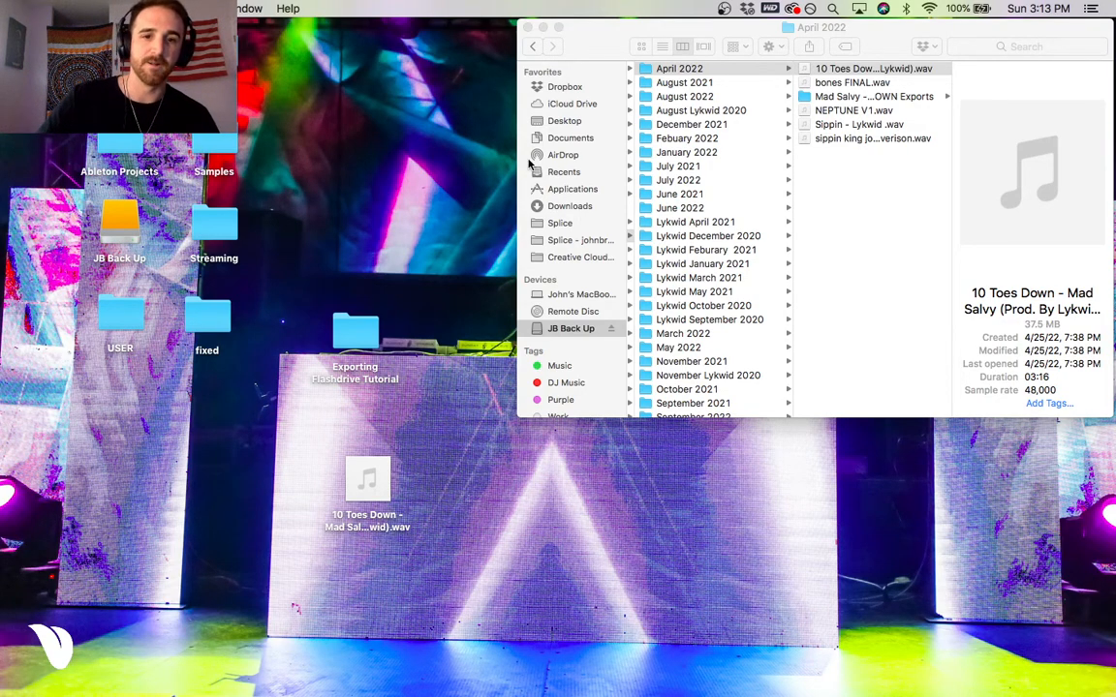
{"action": "scroll", "coordinate": [707, 215], "scroll_direction": "down", "scroll_amount": 1}
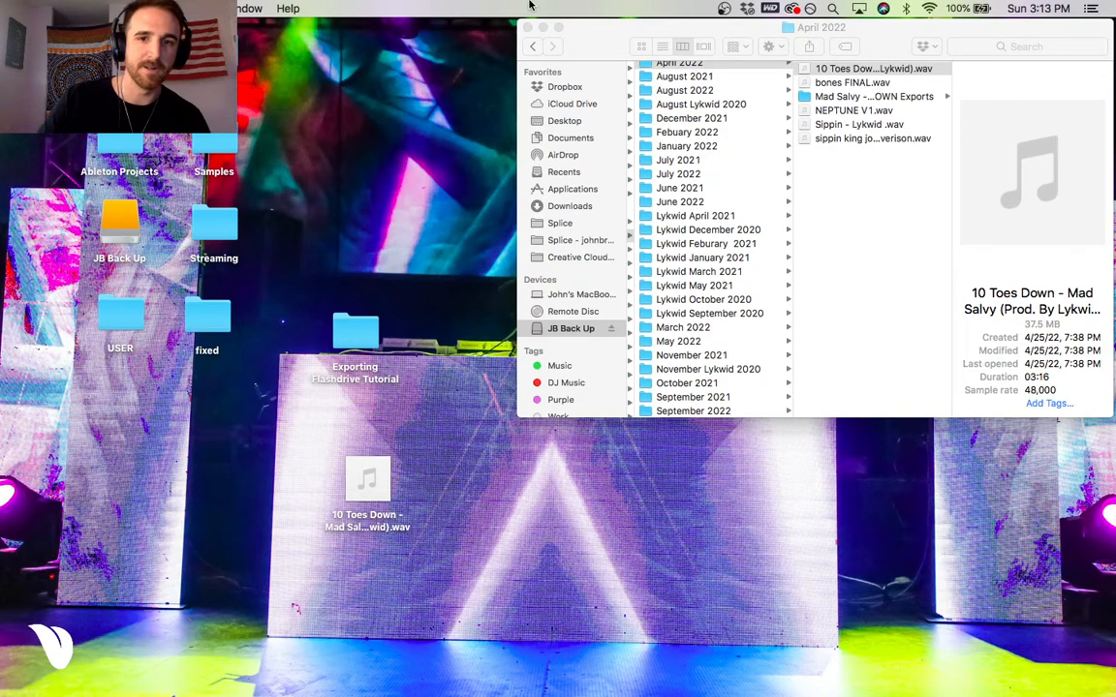
Move the 10 Toes Down WAV file from the desktop into the Exporting Flashdrive Tutorial folder, check it there and close the folder window.
{"action": "left_click", "coordinate": [392, 520]}
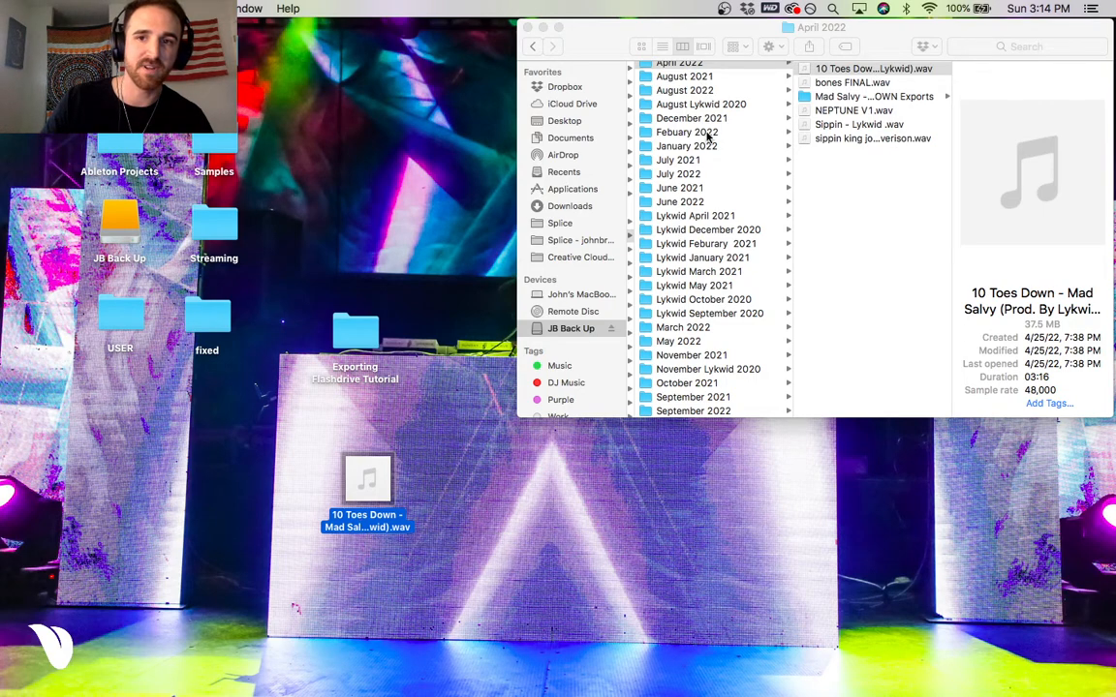
{"action": "left_click_drag", "start_coordinate": [370, 526], "coordinate": [357, 341]}
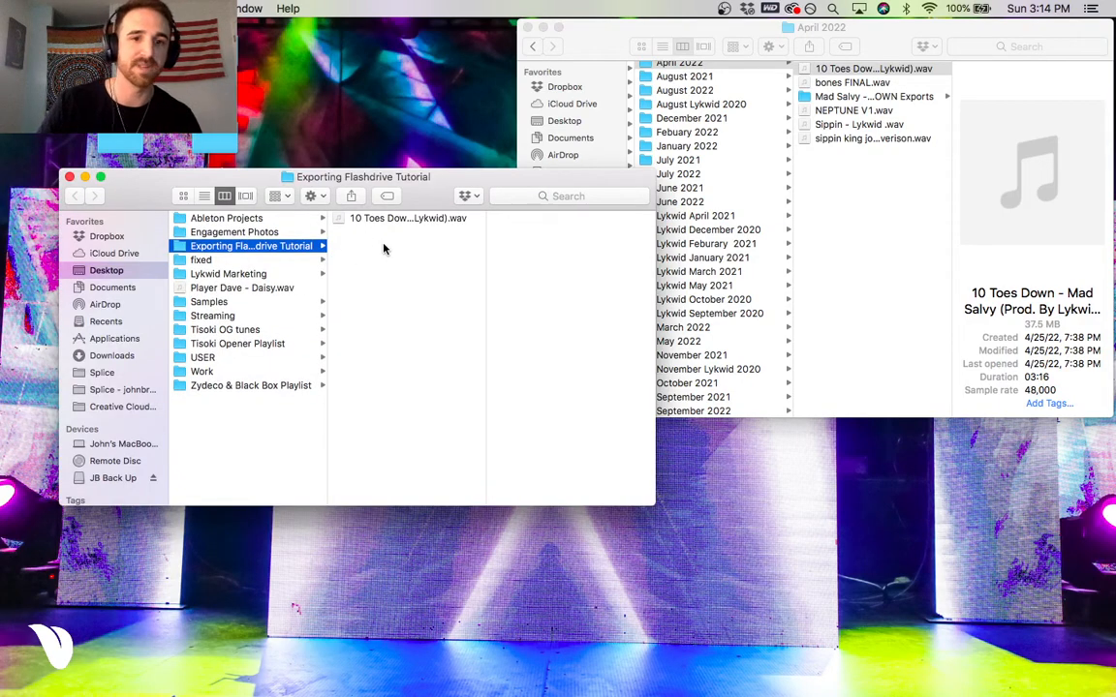
{"action": "left_click", "coordinate": [387, 218]}
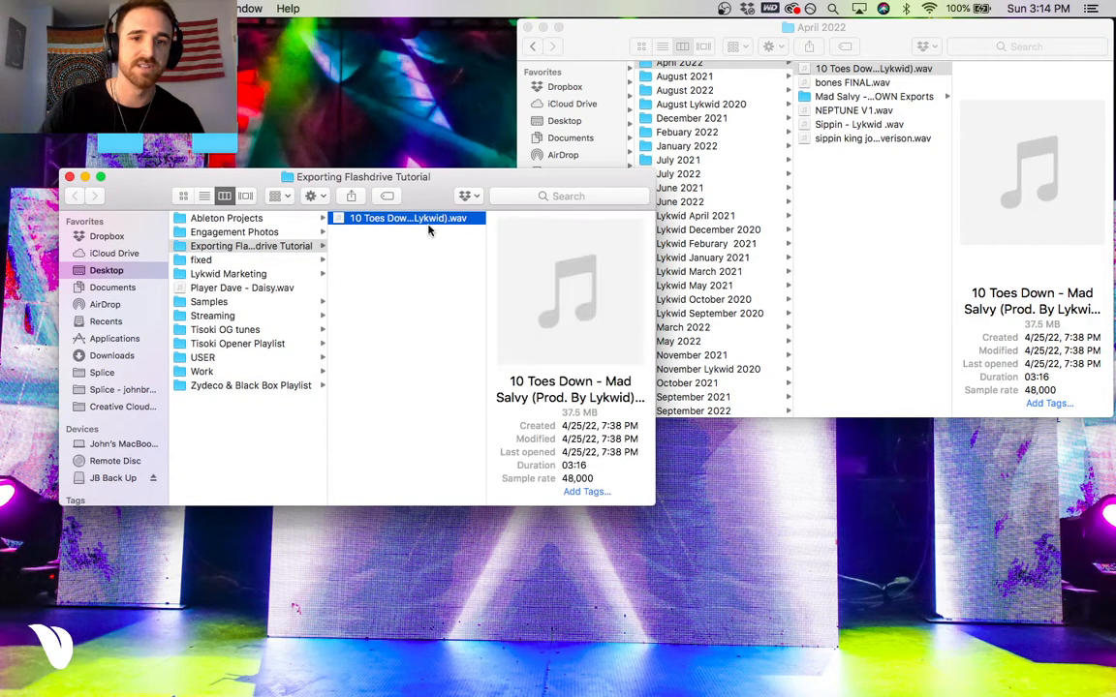
{"action": "left_click", "coordinate": [70, 176]}
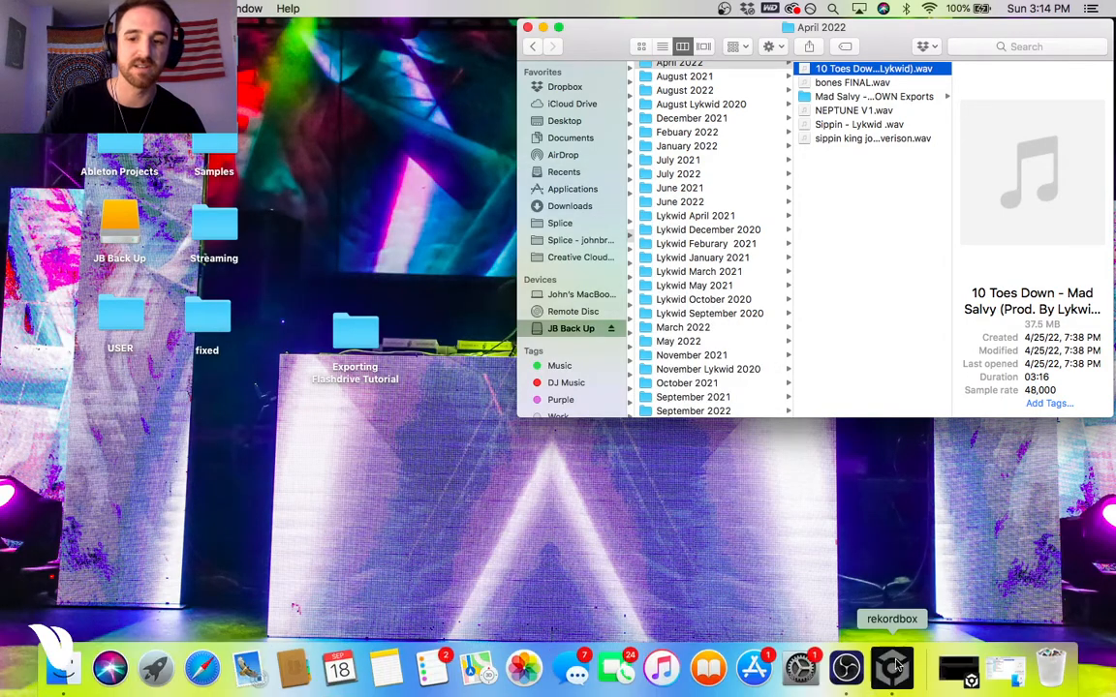
Switch to rekordbox, open the USB Tutorial playlist and assign it to the first playlist palette slot.
{"action": "left_click", "coordinate": [877, 667]}
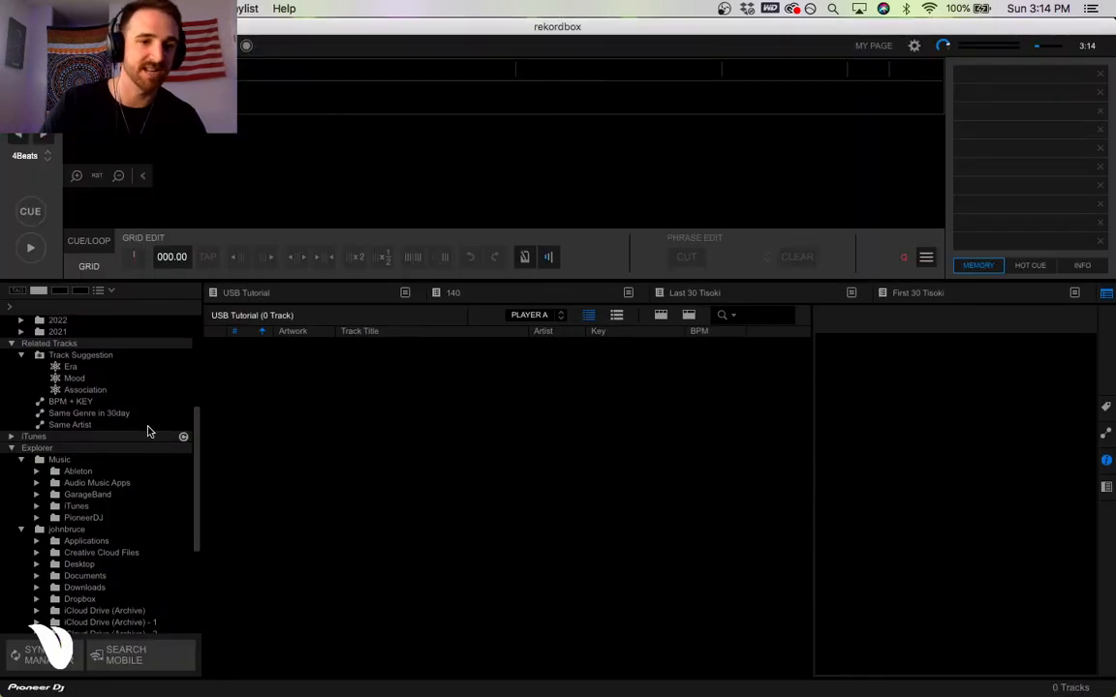
{"action": "scroll", "coordinate": [130, 416], "scroll_direction": "down", "scroll_amount": 3}
{"action": "scroll", "coordinate": [120, 407], "scroll_direction": "up", "scroll_amount": 5}
{"action": "scroll", "coordinate": [111, 388], "scroll_direction": "up", "scroll_amount": 3}
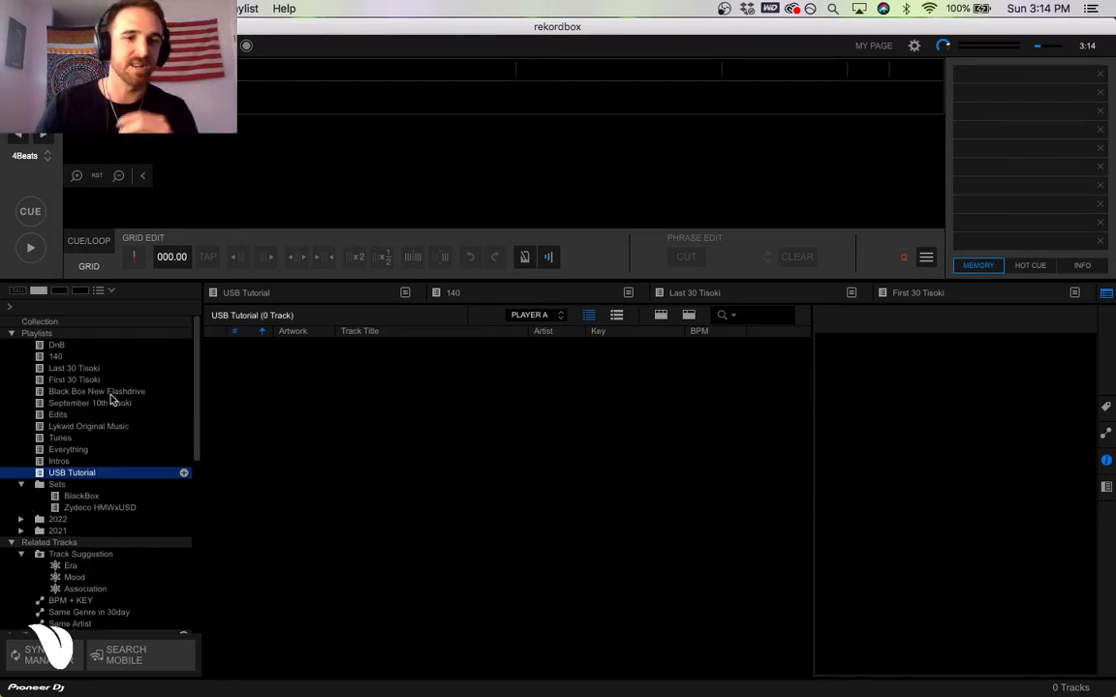
{"action": "left_click", "coordinate": [41, 336]}
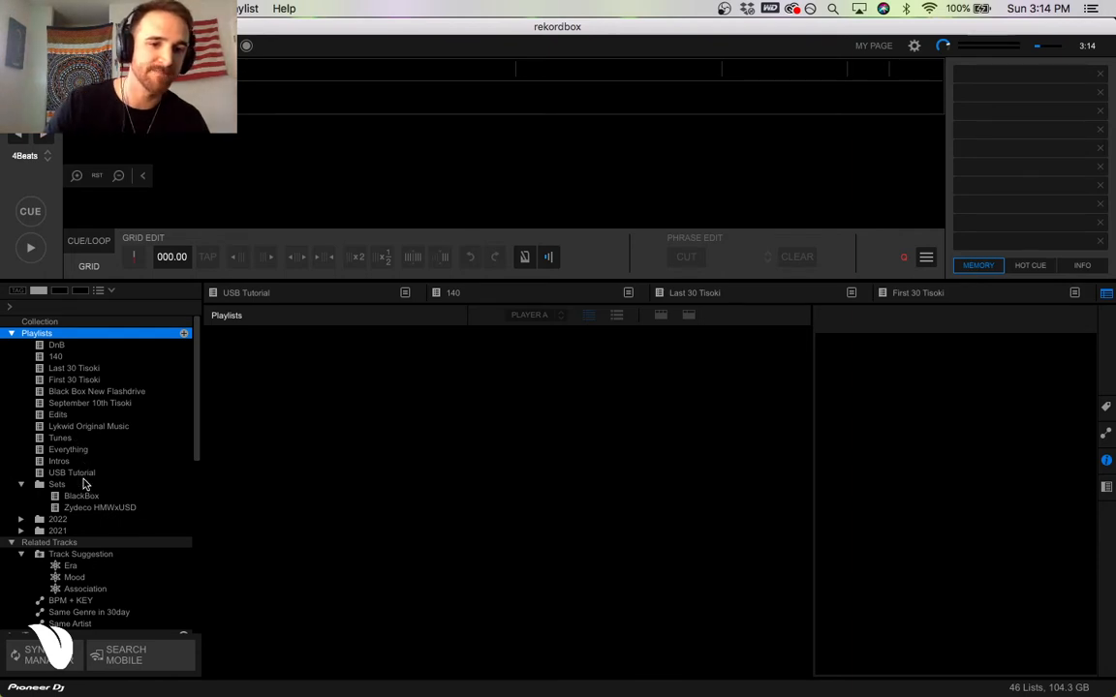
{"action": "left_click", "coordinate": [62, 437]}
{"action": "left_click", "coordinate": [92, 474]}
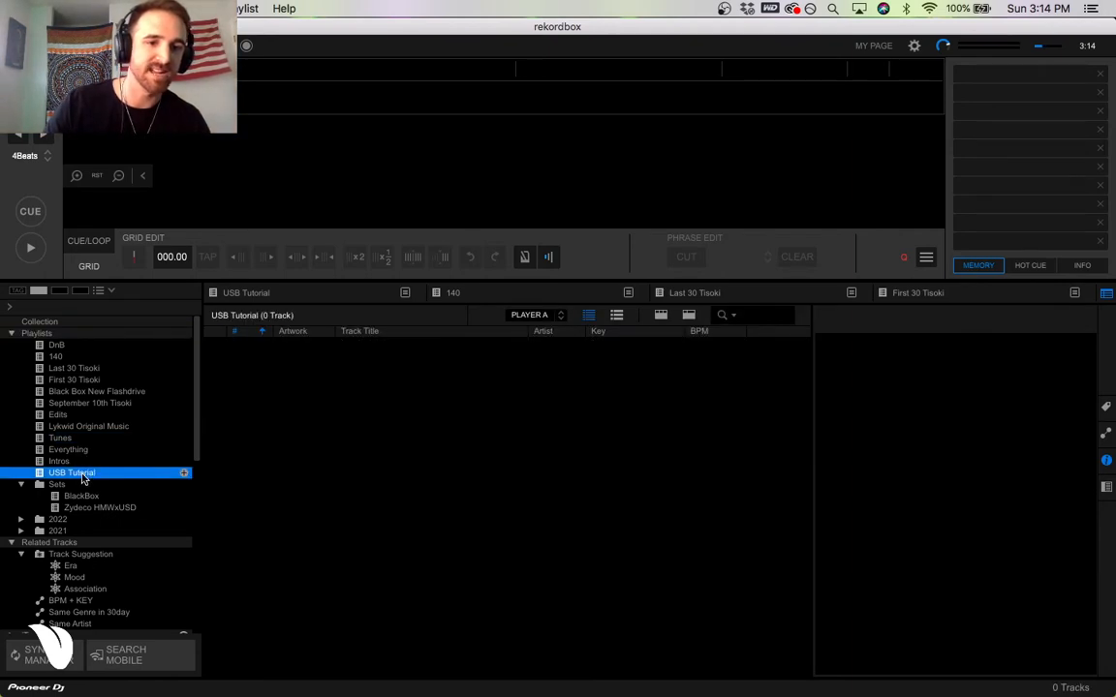
{"action": "left_click_drag", "start_coordinate": [81, 476], "coordinate": [276, 293]}
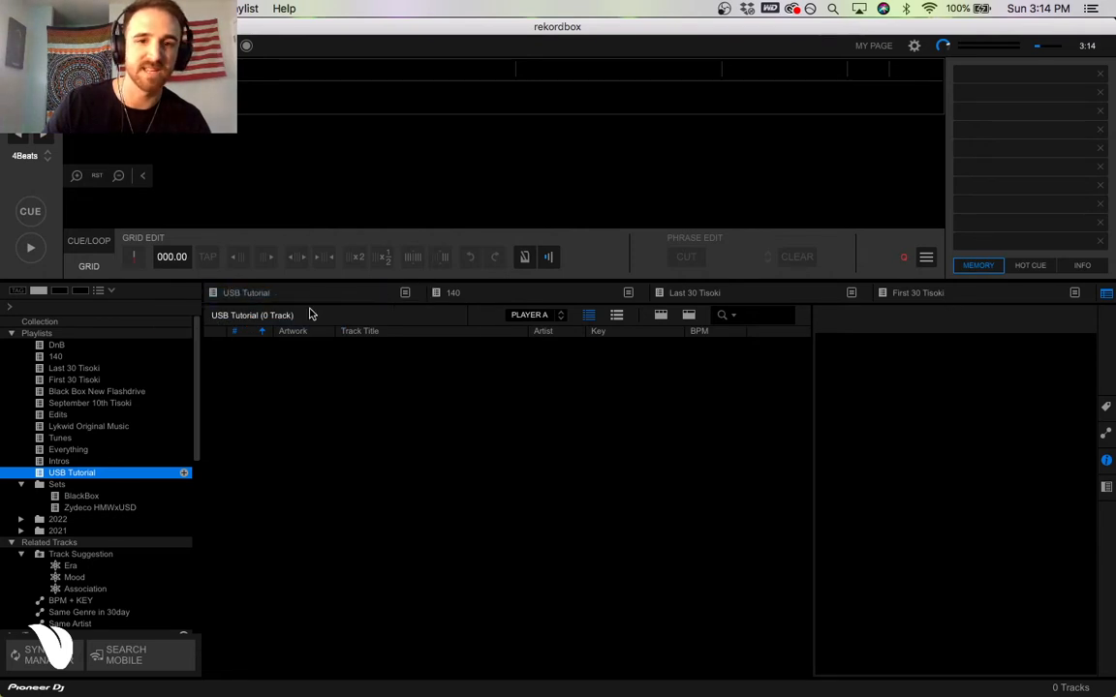
Collapse Related Tracks, expand the Desktop in the Explorer section and open the Exporting Flashdrive Tutorial folder.
{"action": "scroll", "coordinate": [112, 448], "scroll_direction": "down", "scroll_amount": 1}
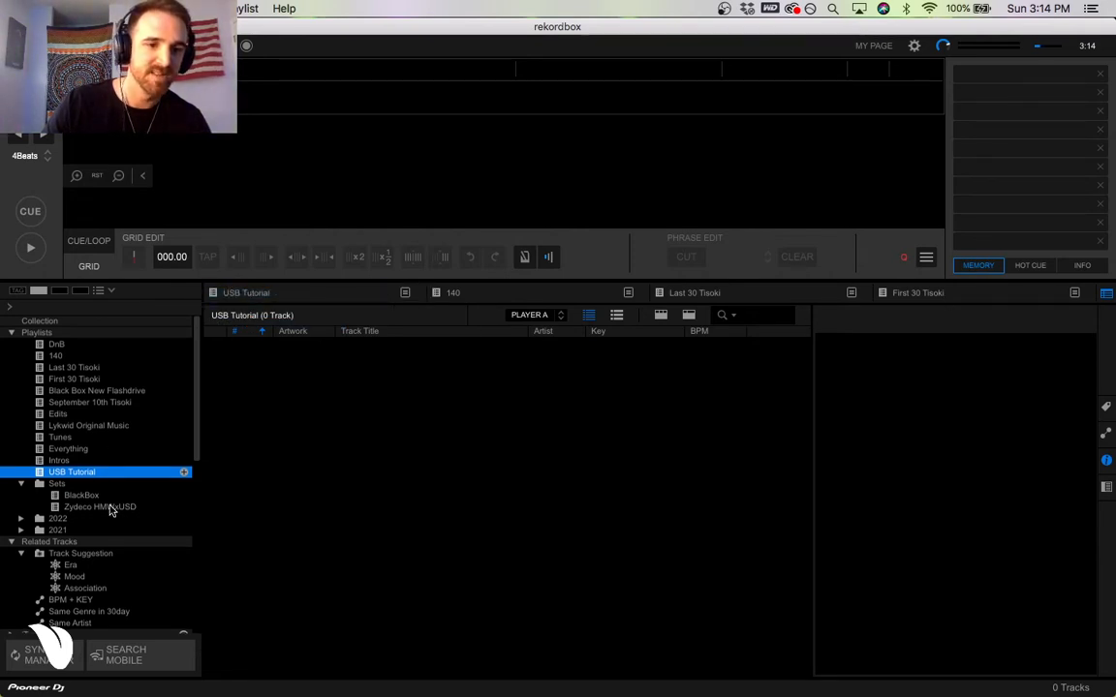
{"action": "scroll", "coordinate": [113, 455], "scroll_direction": "down", "scroll_amount": 3}
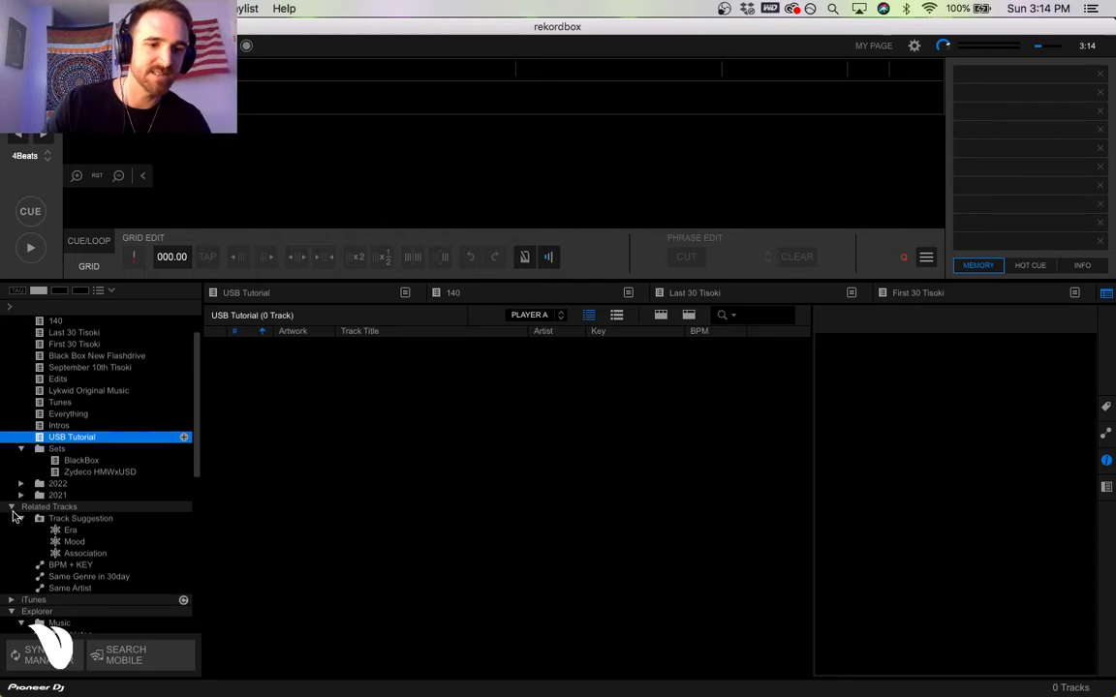
{"action": "left_click", "coordinate": [11, 506]}
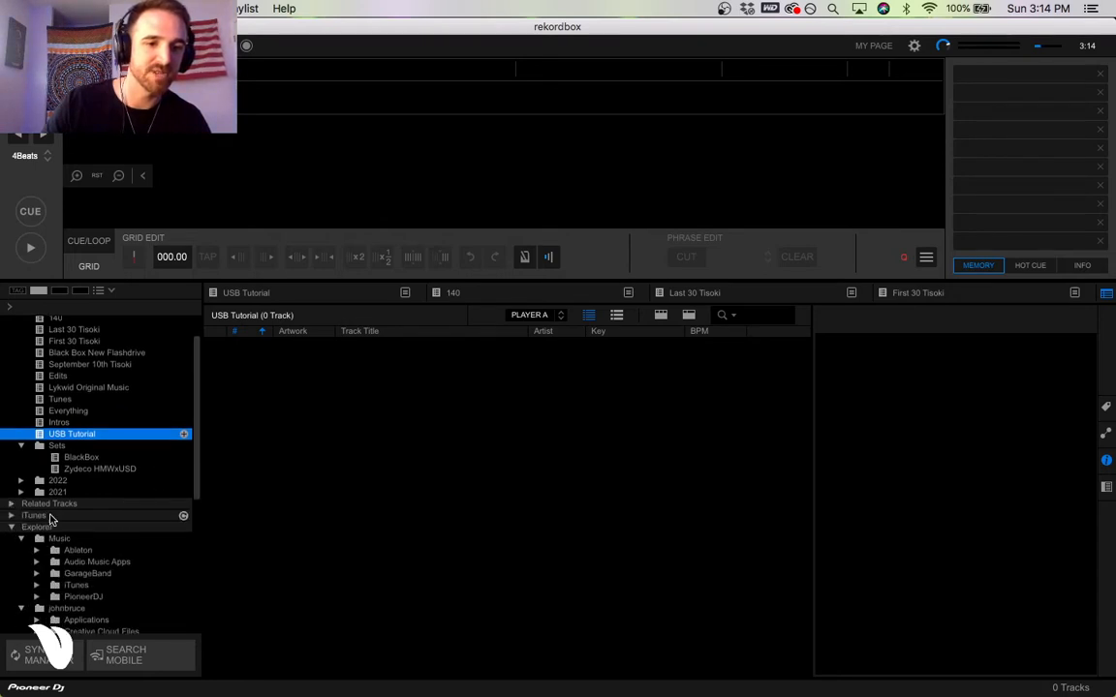
{"action": "scroll", "coordinate": [53, 524], "scroll_direction": "down", "scroll_amount": 5}
{"action": "scroll", "coordinate": [54, 524], "scroll_direction": "down", "scroll_amount": 6}
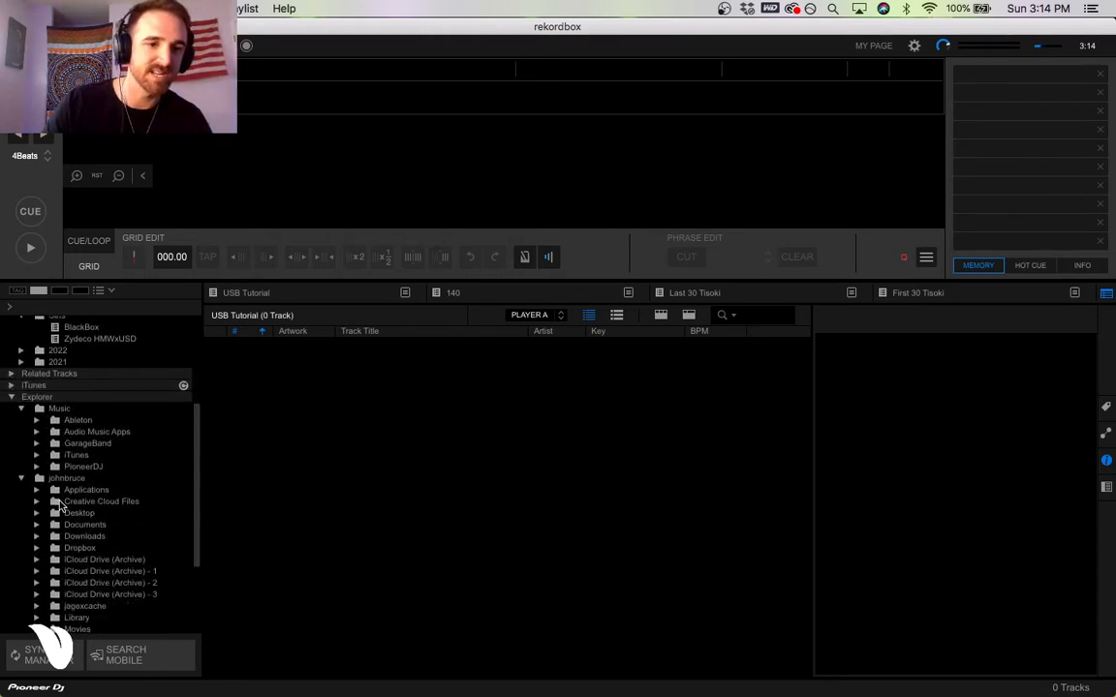
{"action": "left_click", "coordinate": [36, 514]}
{"action": "scroll", "coordinate": [96, 503], "scroll_direction": "down", "scroll_amount": 3}
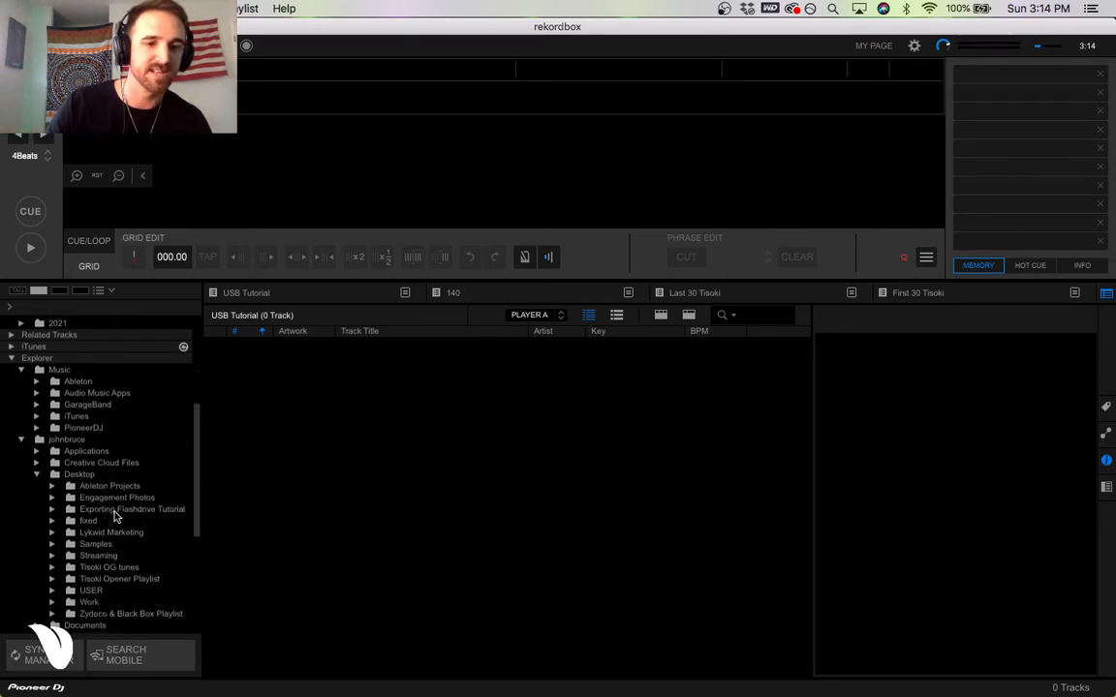
{"action": "left_click", "coordinate": [146, 509]}
{"action": "left_click", "coordinate": [51, 510]}
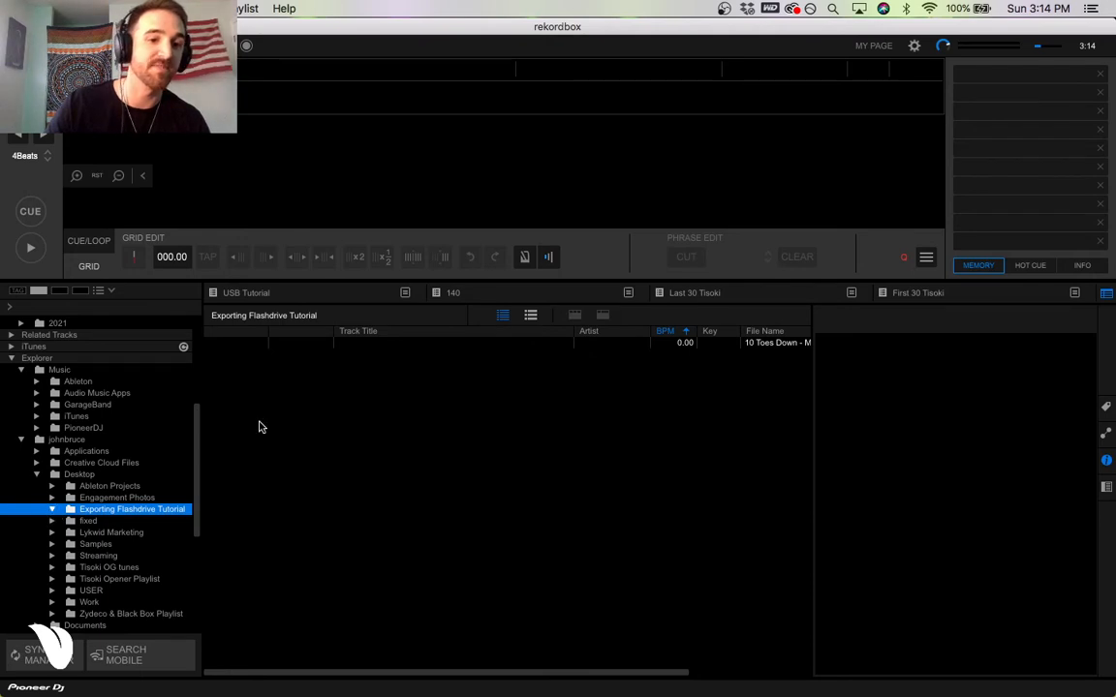
{"action": "left_click", "coordinate": [375, 344]}
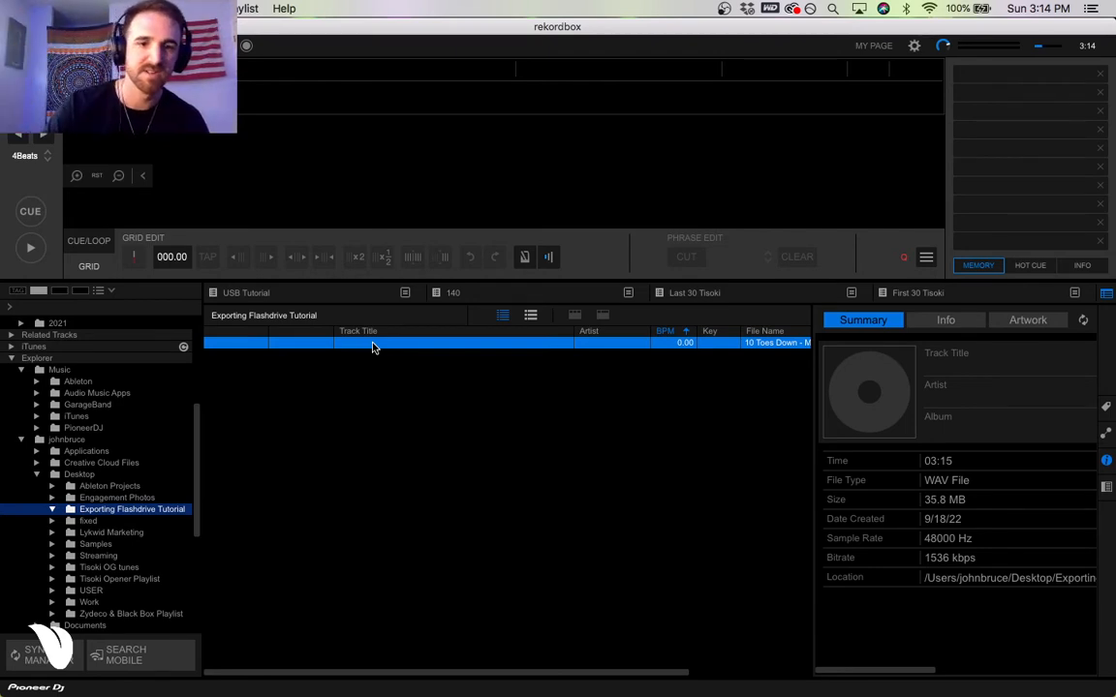
{"action": "left_click", "coordinate": [393, 360]}
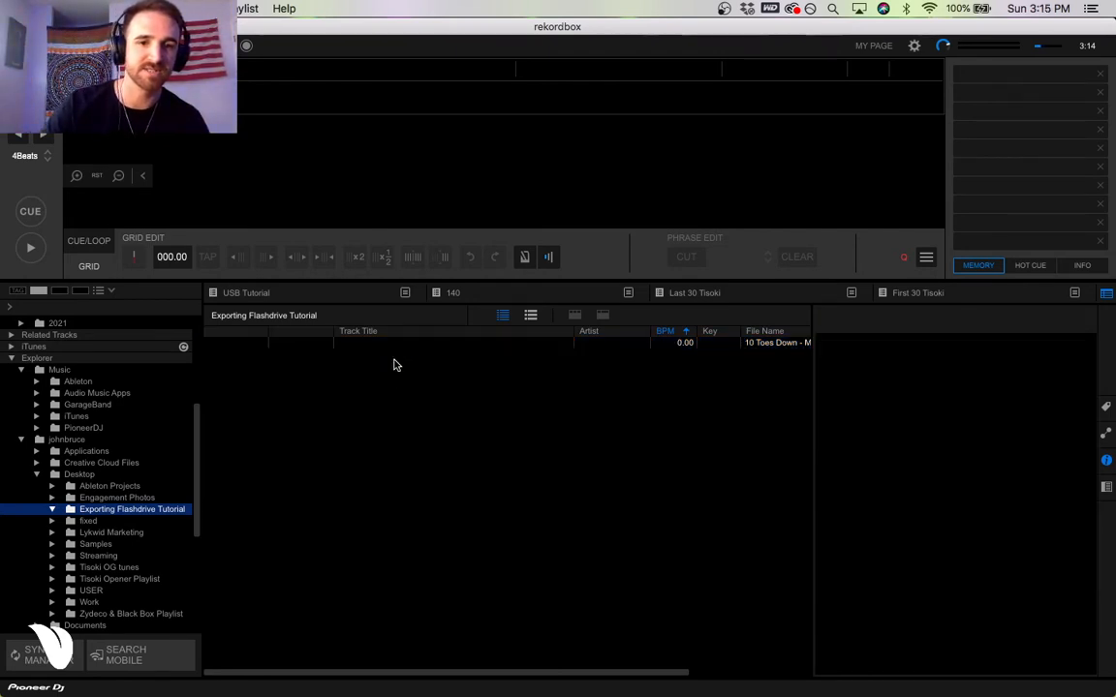
{"action": "right_click", "coordinate": [396, 346]}
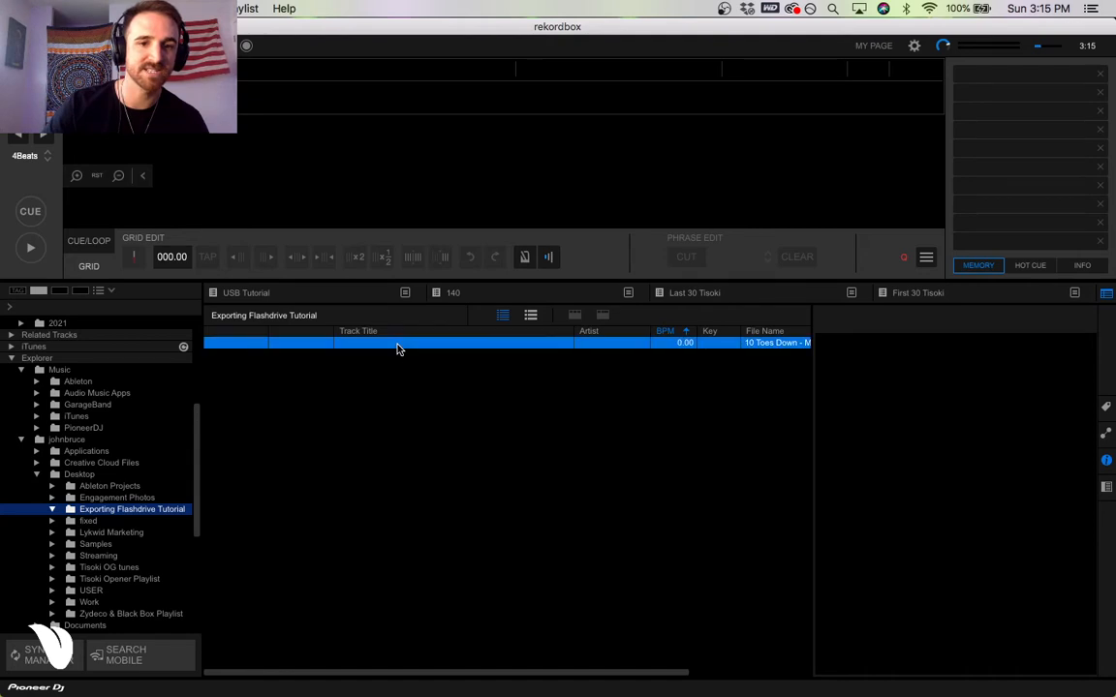
{"action": "left_click", "coordinate": [594, 487]}
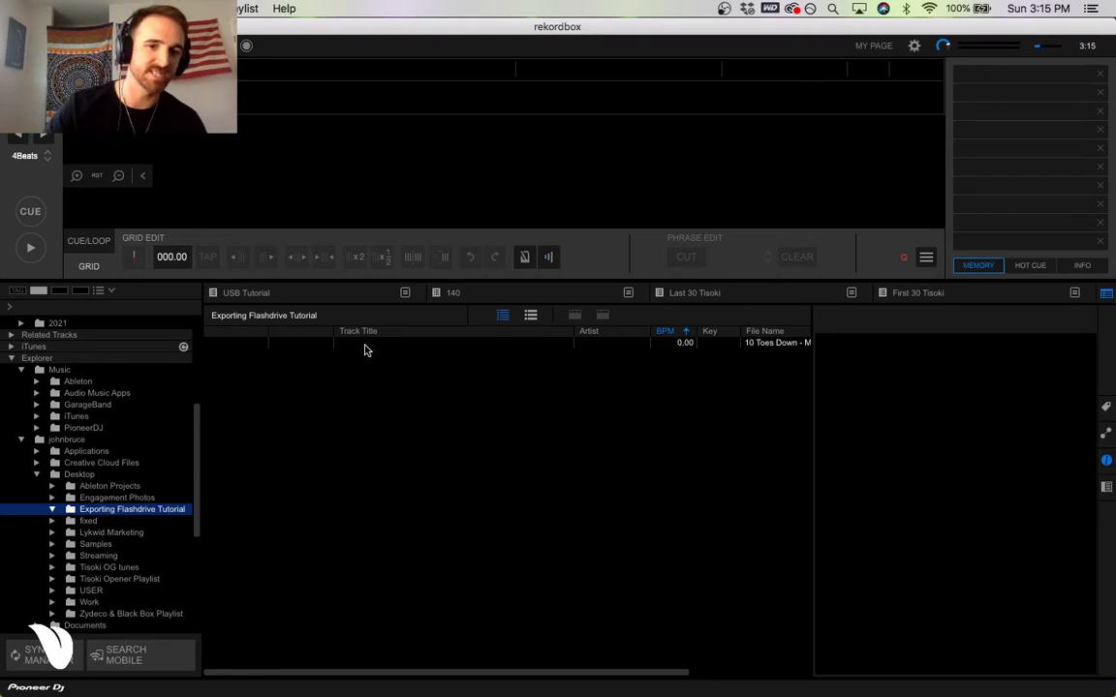
Add the 10 Toes Down track to the USB Tutorial playlist and open that playlist.
{"action": "left_click_drag", "start_coordinate": [366, 345], "coordinate": [306, 292]}
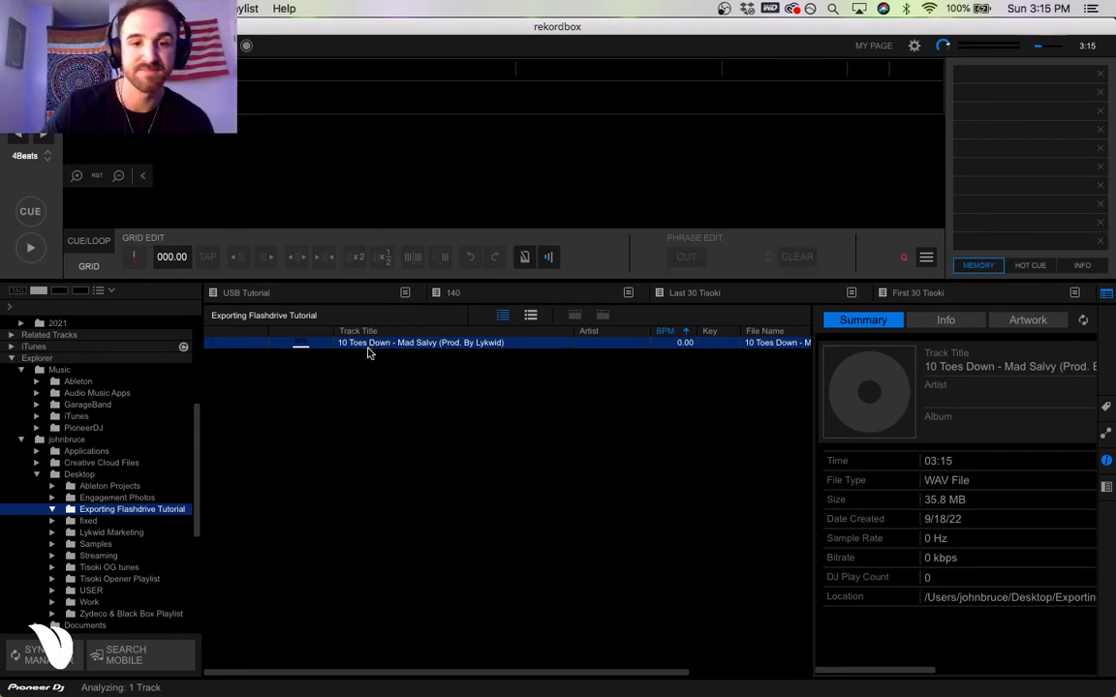
{"action": "left_click", "coordinate": [318, 302]}
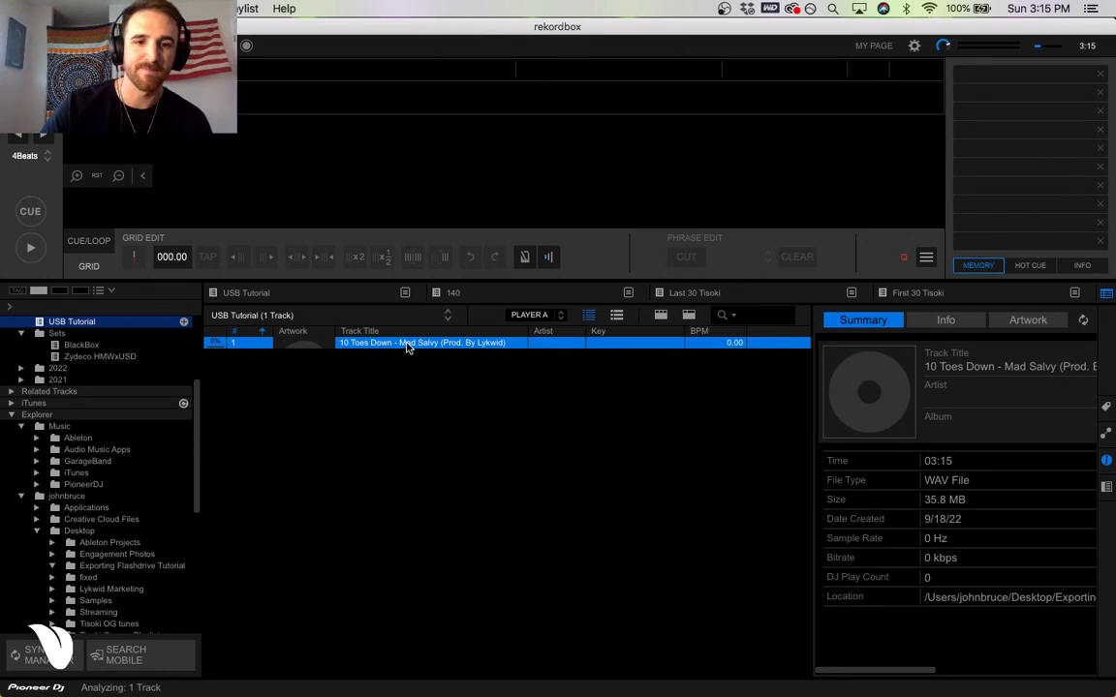
Load the 10 Toes Down track into the player and set the first beat of a bar at the drop, about 47.4 seconds in.
{"action": "left_click_drag", "start_coordinate": [409, 347], "coordinate": [351, 150]}
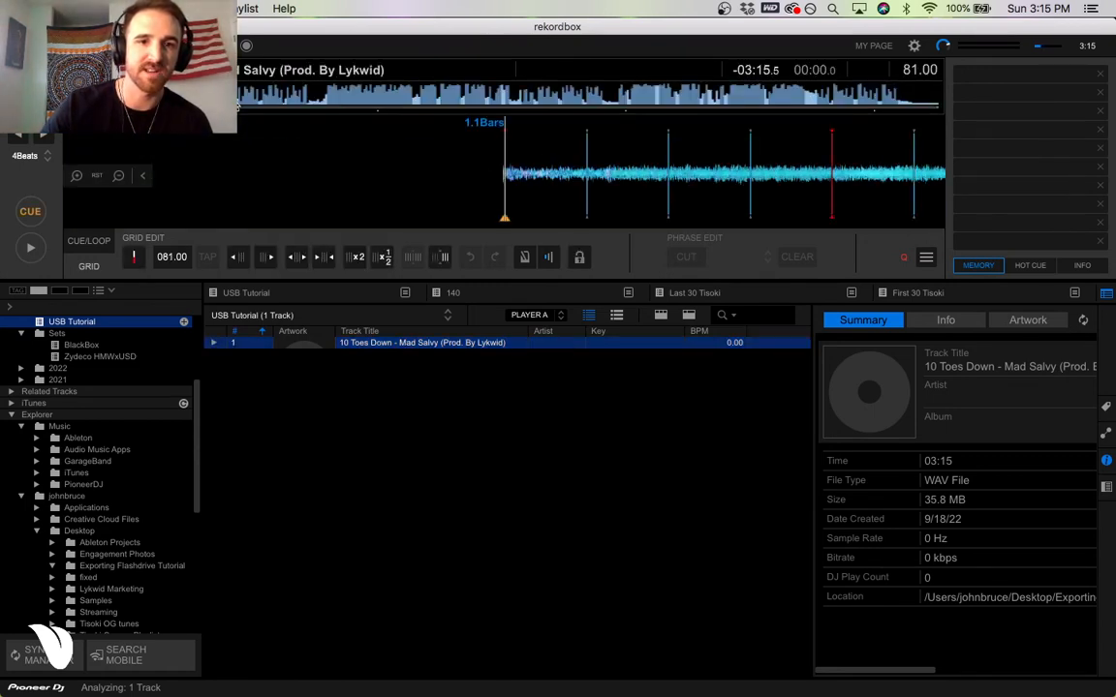
{"action": "left_click", "coordinate": [316, 99]}
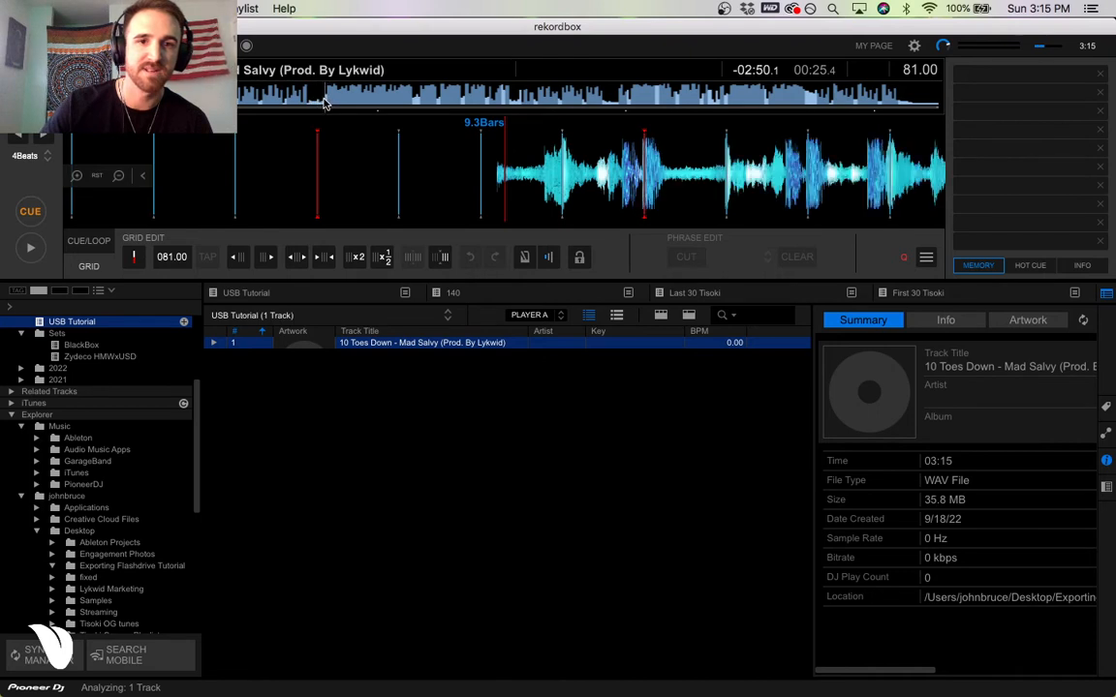
{"action": "left_click", "coordinate": [324, 101]}
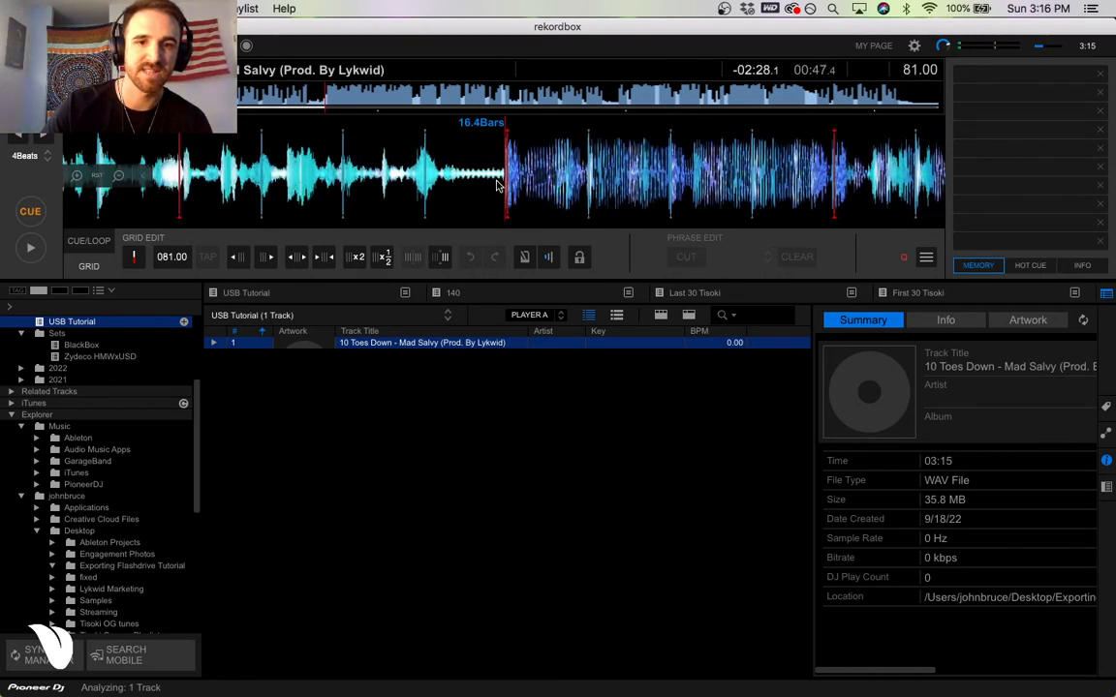
{"action": "left_click", "coordinate": [134, 259]}
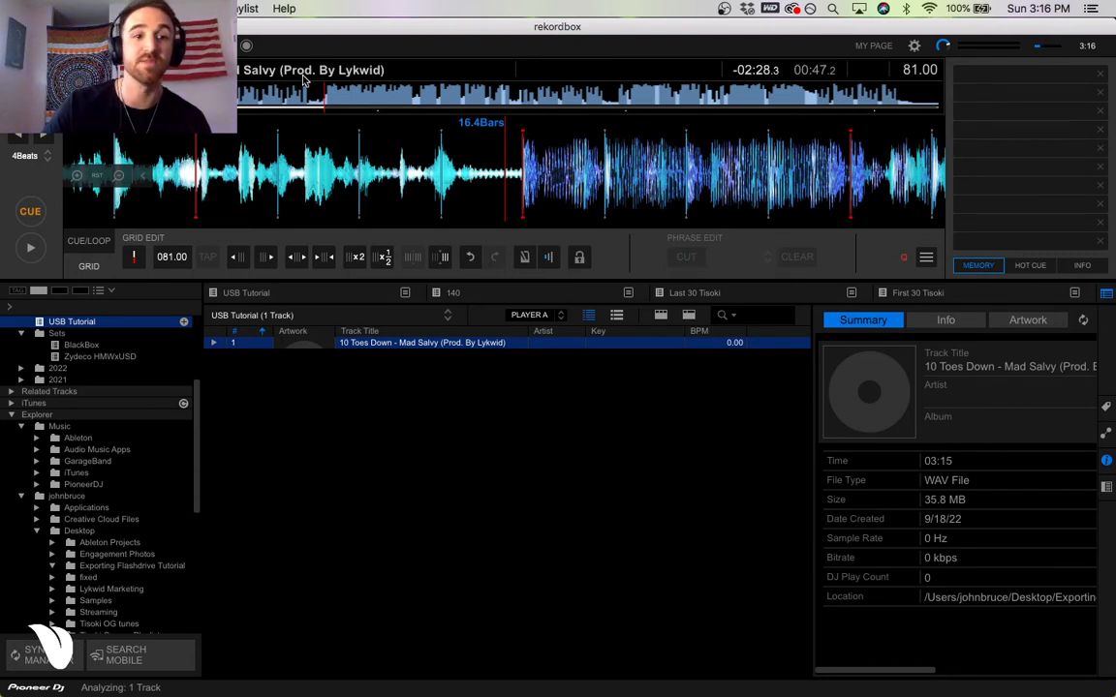
Play the track from just before the drop to check the beat grid, then pause it.
{"action": "left_click_drag", "start_coordinate": [561, 182], "coordinate": [543, 180]}
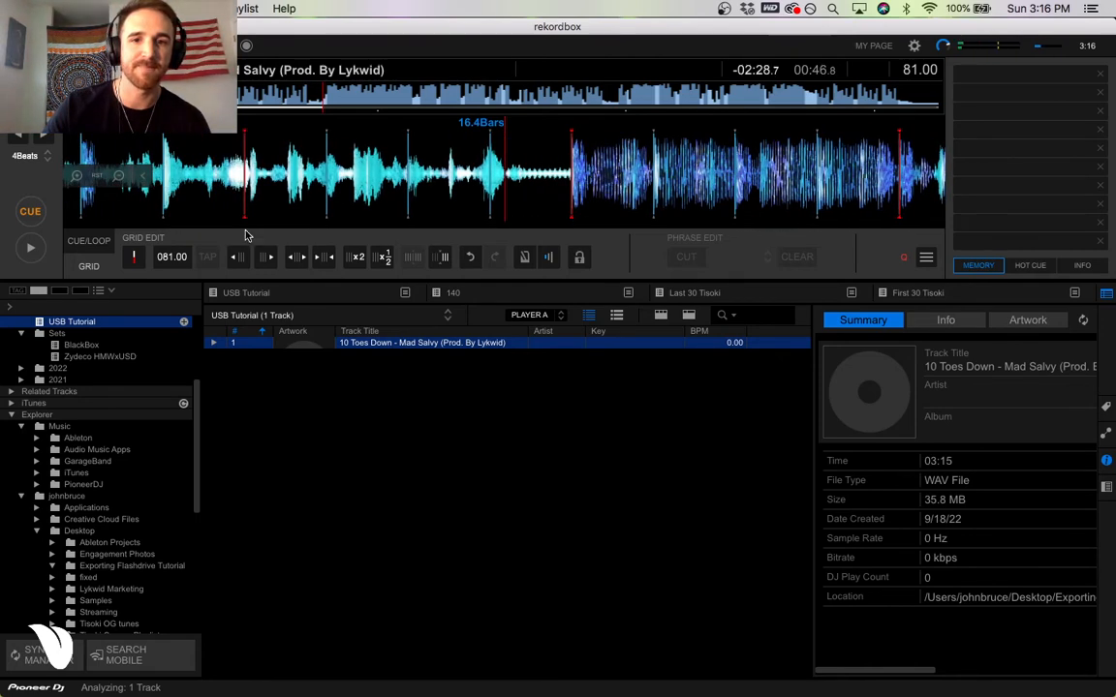
{"action": "left_click", "coordinate": [30, 250]}
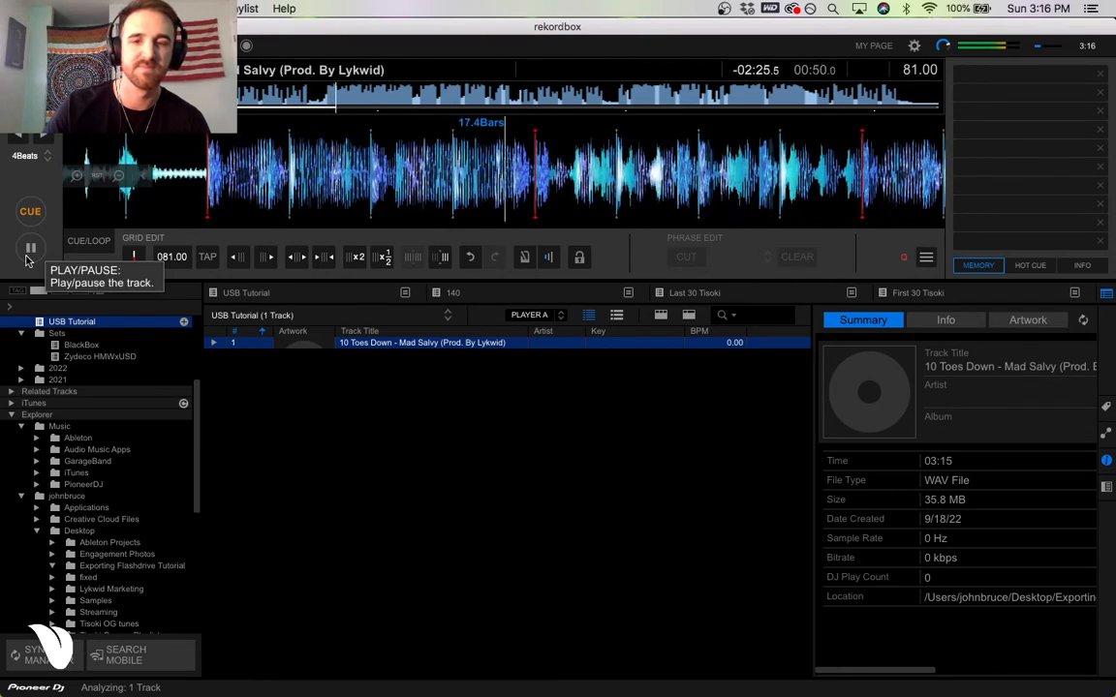
{"action": "left_click", "coordinate": [28, 253]}
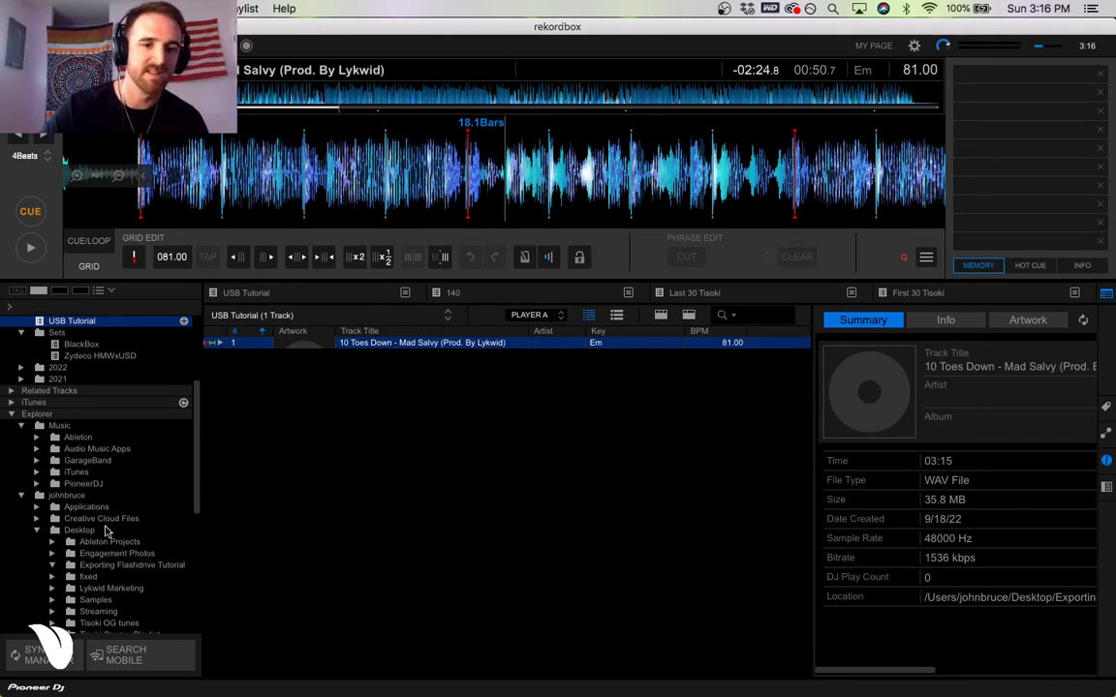
Bring the connected devices into view and dismiss the notice about device tracks analyzed by an older version.
{"action": "scroll", "coordinate": [105, 528], "scroll_direction": "down", "scroll_amount": 10}
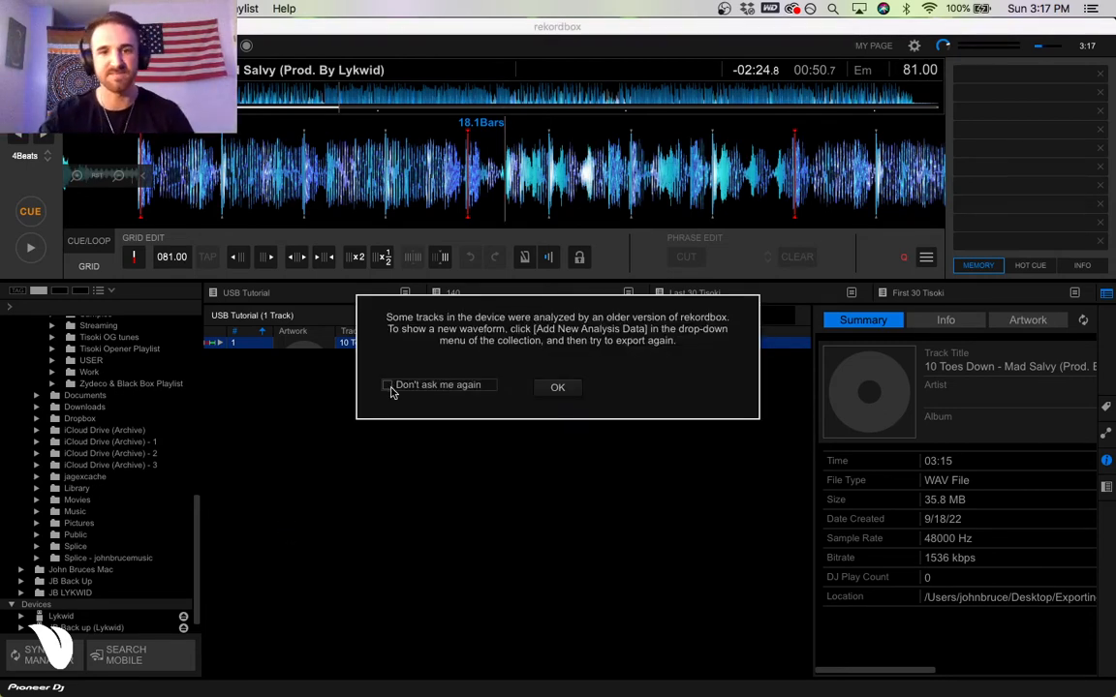
{"action": "left_click", "coordinate": [559, 388]}
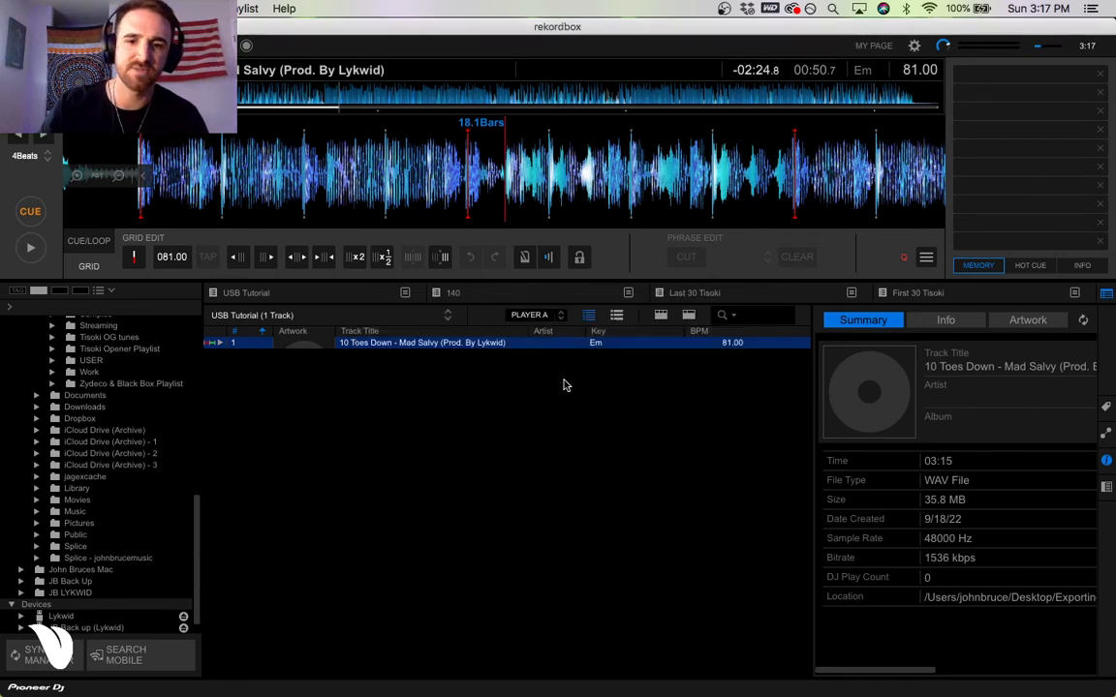
Open the settings of the JB Back up (Lykwid) device and dismiss the export notice.
{"action": "scroll", "coordinate": [110, 533], "scroll_direction": "down", "scroll_amount": 1}
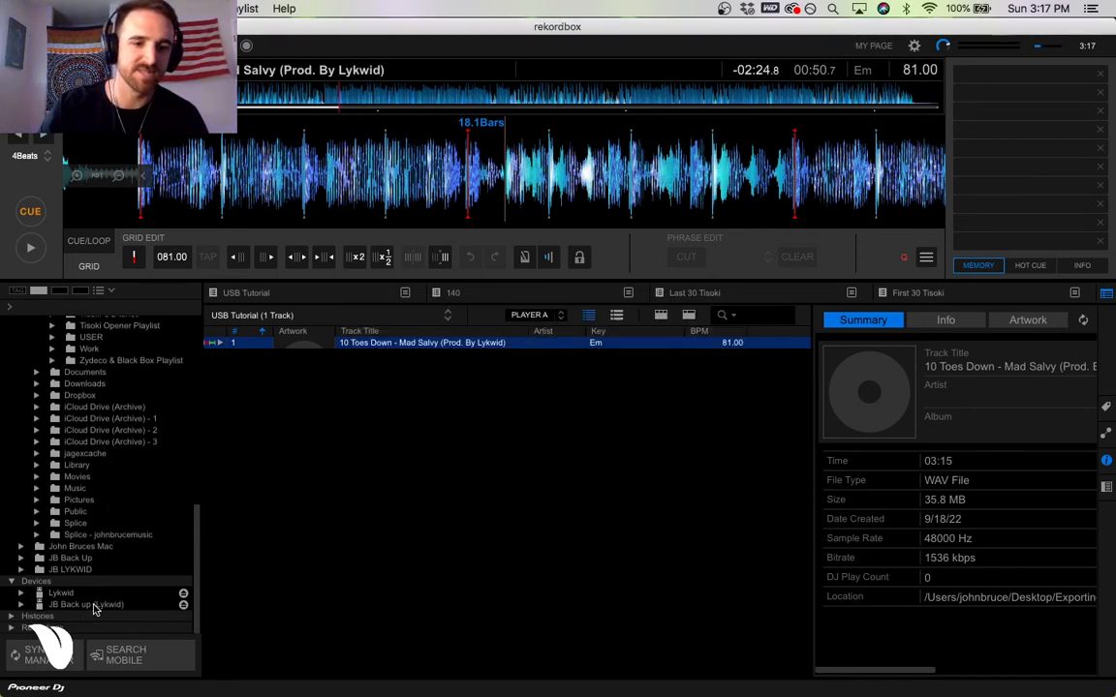
{"action": "left_click", "coordinate": [76, 606]}
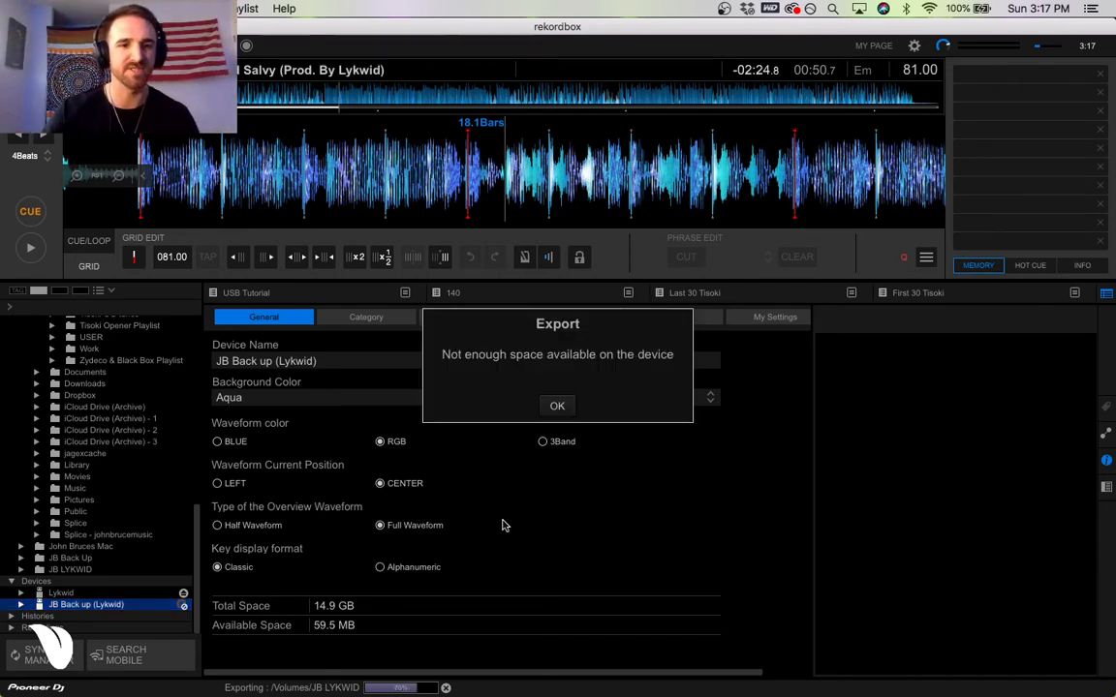
{"action": "left_click", "coordinate": [567, 408]}
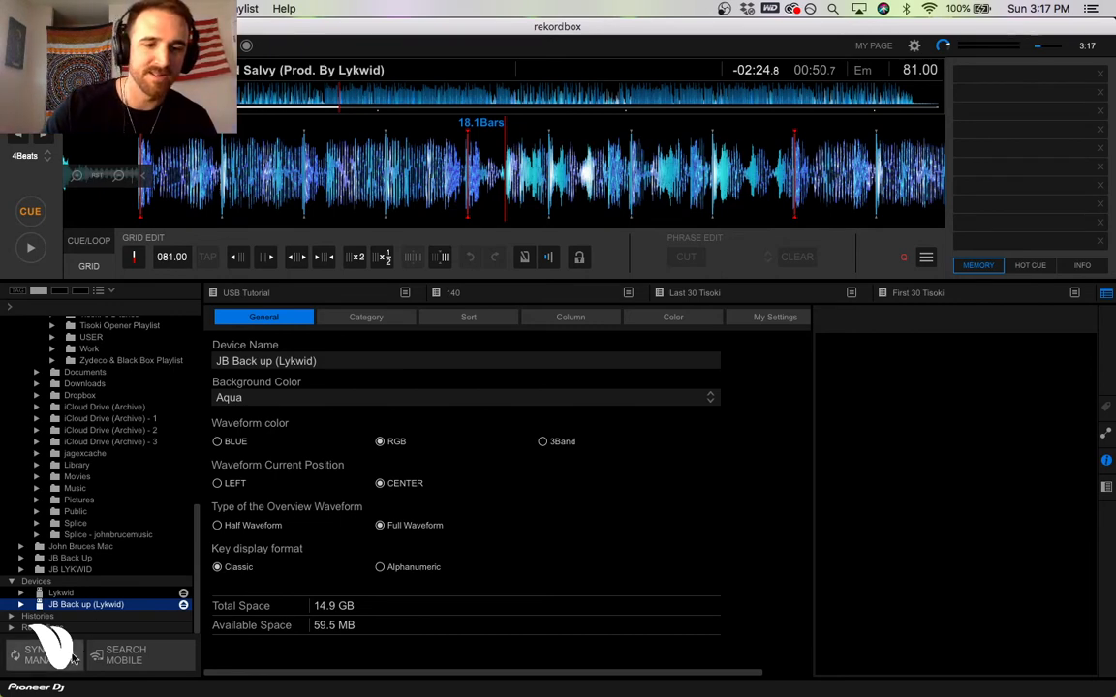
Open the Sync Manager, enable synchronizing playlists with the device, dismiss the analysis notice, and keep /Volumes/JB Back Up as target.
{"action": "left_click", "coordinate": [71, 659]}
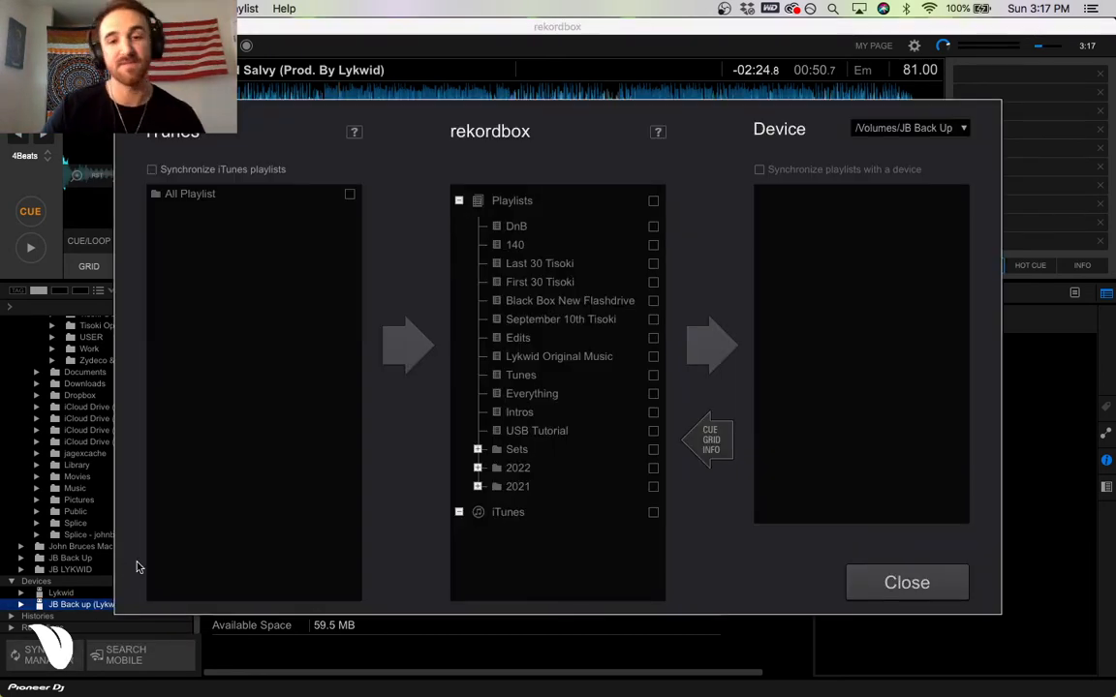
{"action": "left_click", "coordinate": [828, 171]}
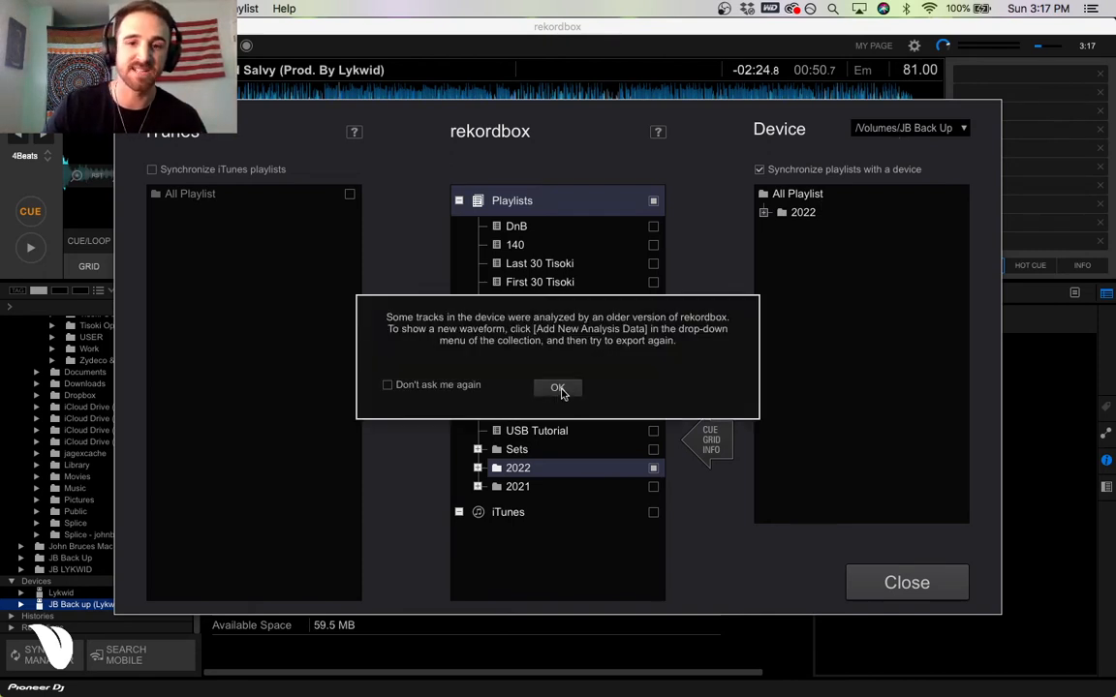
{"action": "left_click", "coordinate": [559, 387]}
{"action": "left_click", "coordinate": [911, 129]}
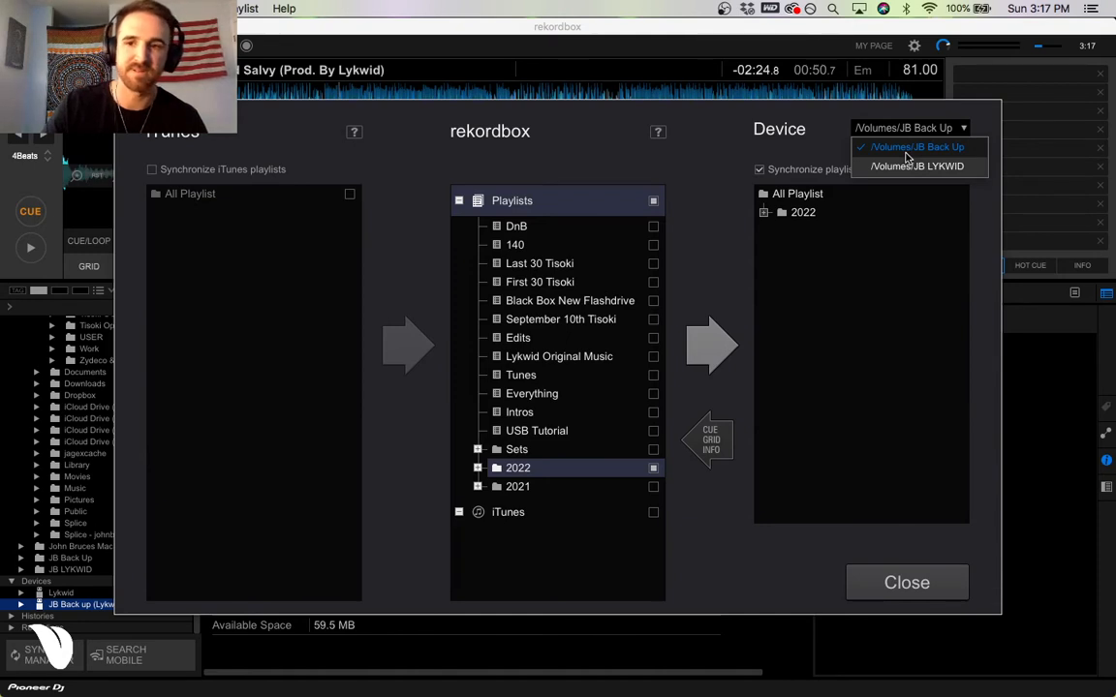
{"action": "left_click", "coordinate": [906, 152]}
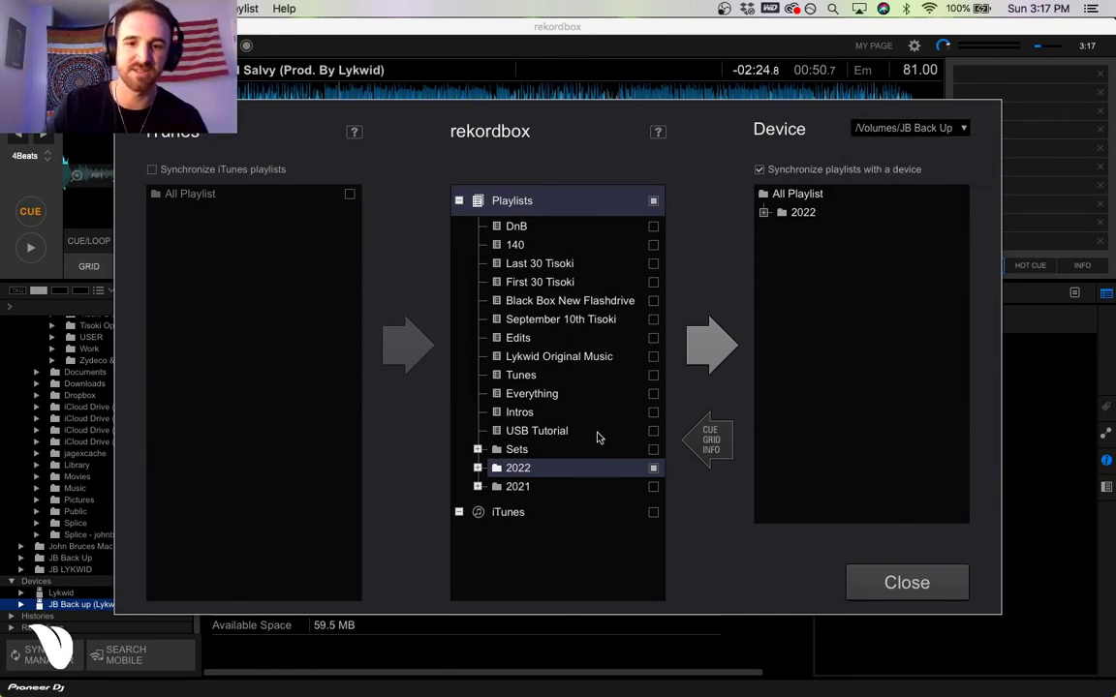
Mark the USB Tutorial playlist for syncing to the device, and close the Sync Manager without starting the sync.
{"action": "left_click", "coordinate": [653, 431]}
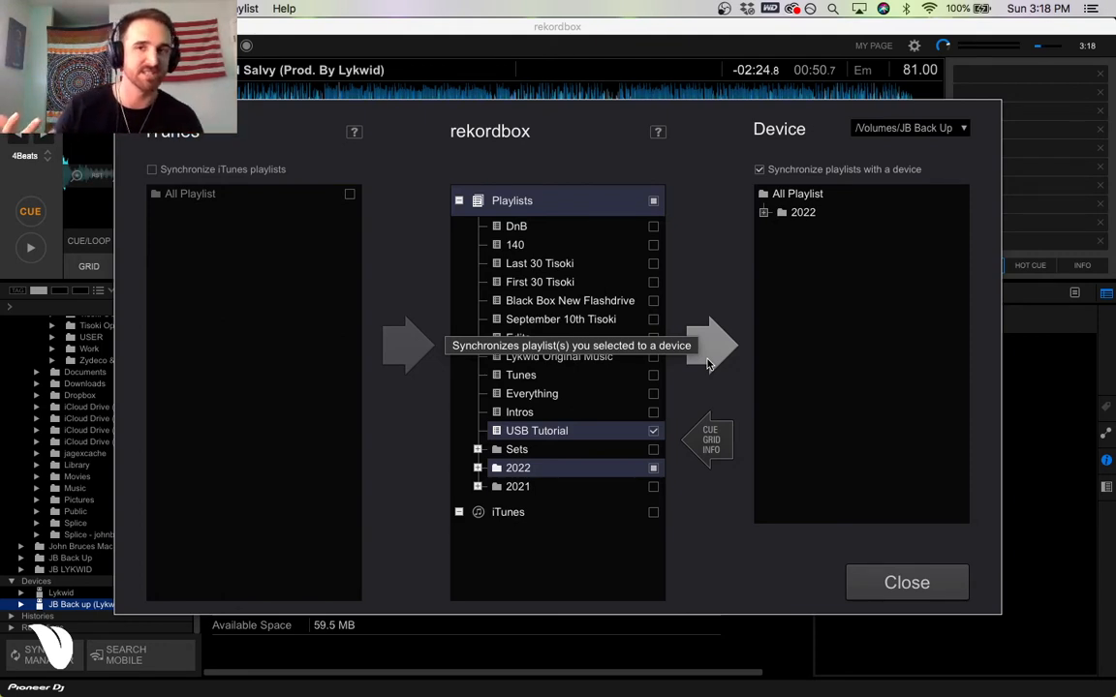
{"action": "left_click", "coordinate": [860, 589]}
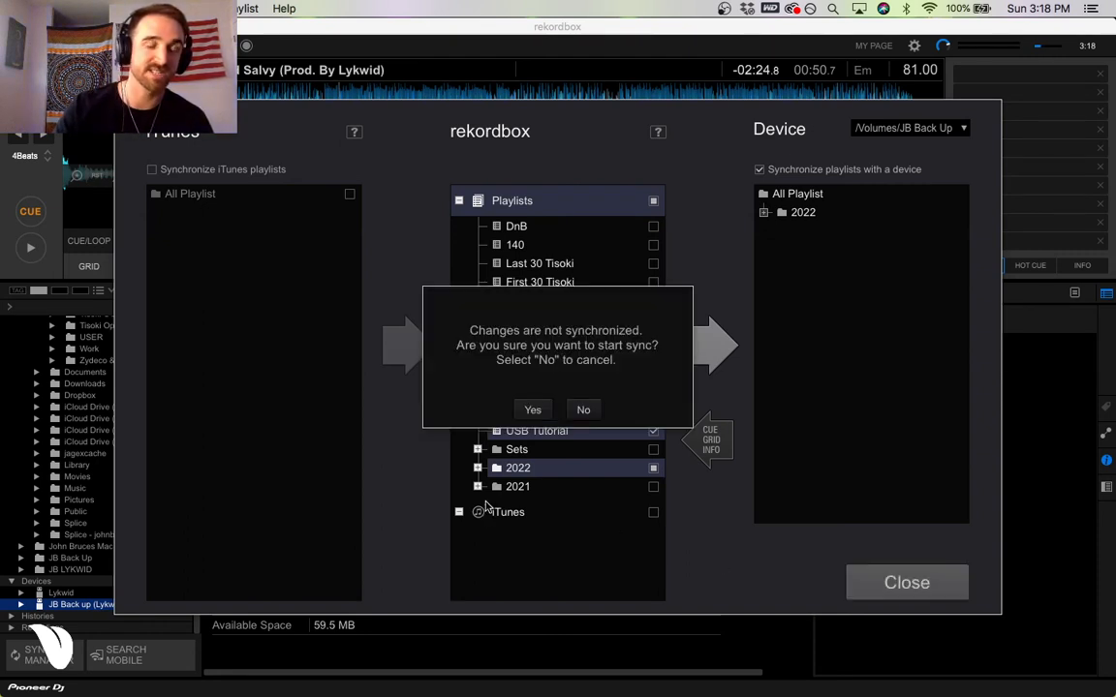
{"action": "left_click", "coordinate": [583, 411]}
{"action": "left_click", "coordinate": [900, 582]}
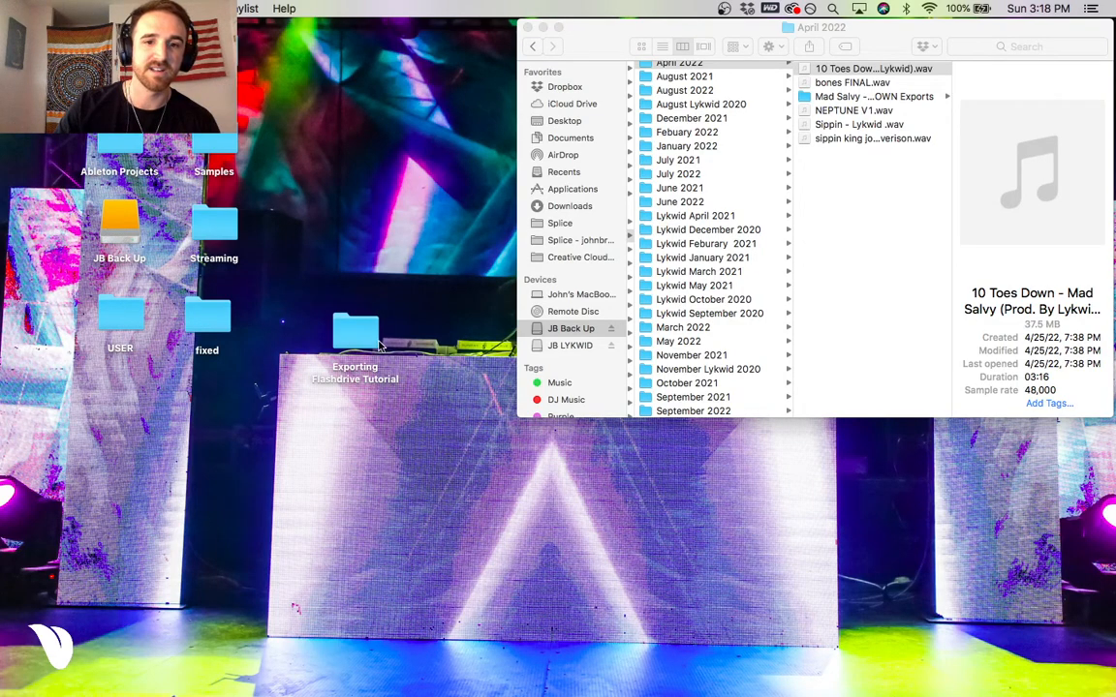
Move the 10 Toes Down WAV file from the Exporting Flashdrive Tutorial desktop folder to the Trash.
{"action": "double_click", "coordinate": [348, 334]}
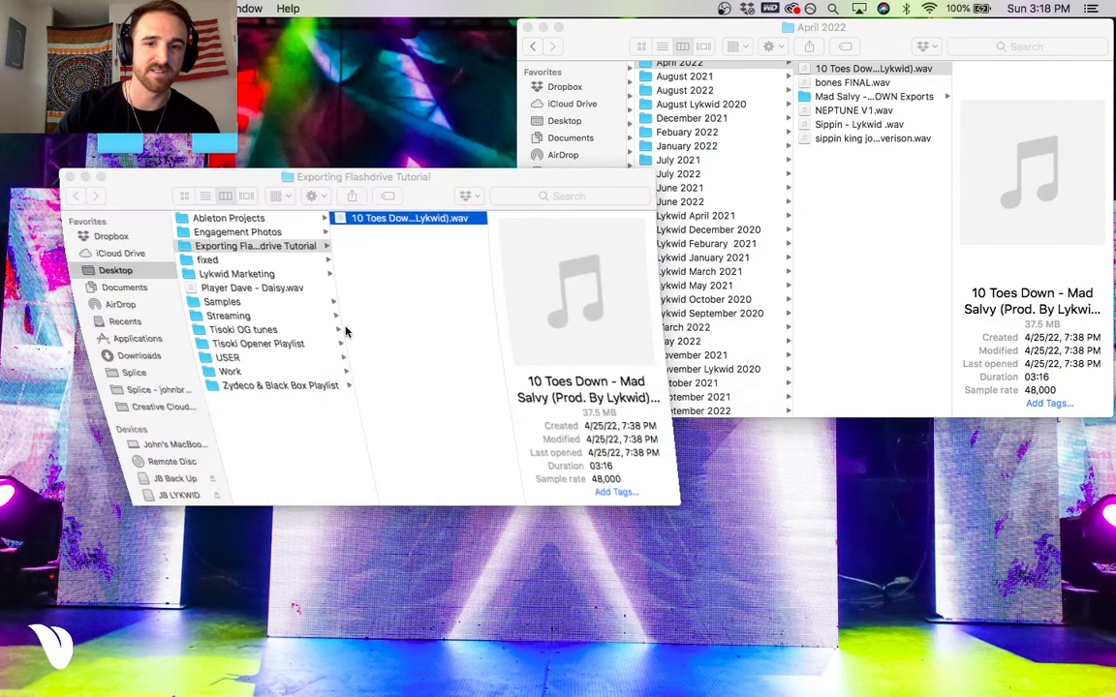
{"action": "right_click", "coordinate": [378, 217]}
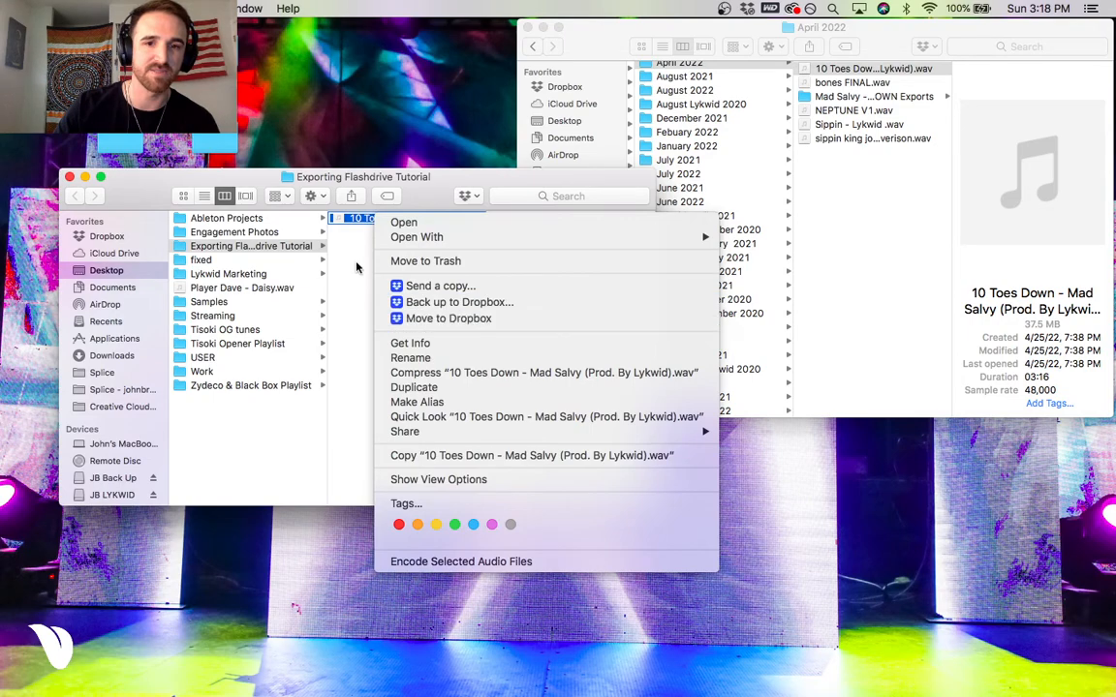
{"action": "left_click", "coordinate": [407, 260]}
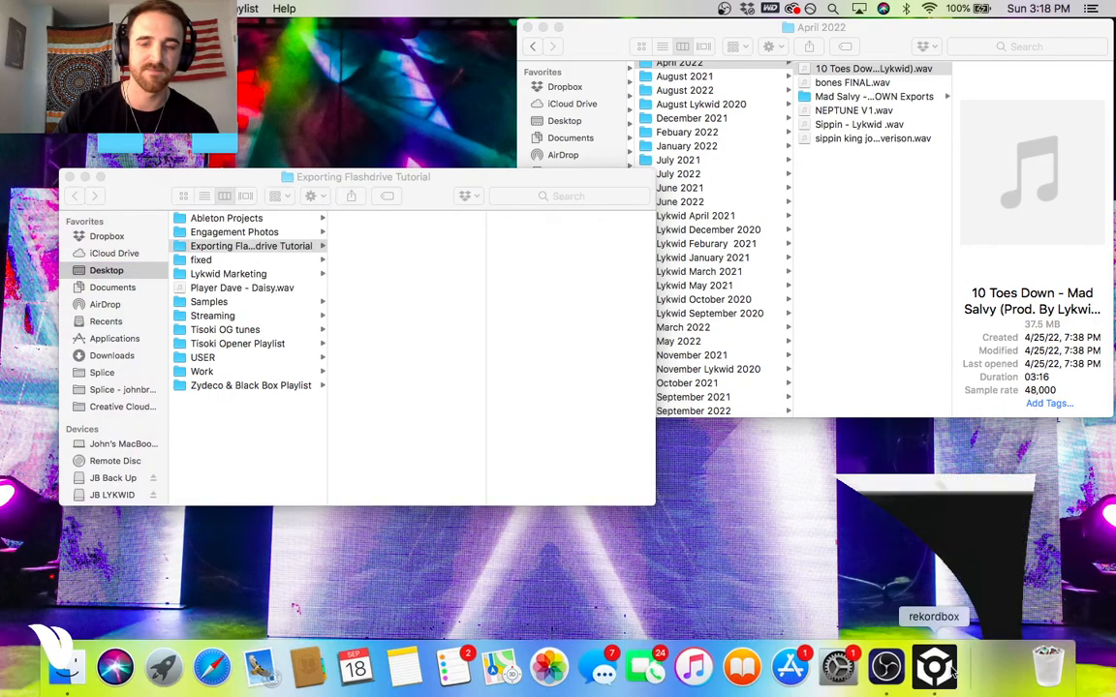
Switch back to rekordbox and show the USB Tutorial playlist to check the deleted track's entry.
{"action": "left_click", "coordinate": [959, 666]}
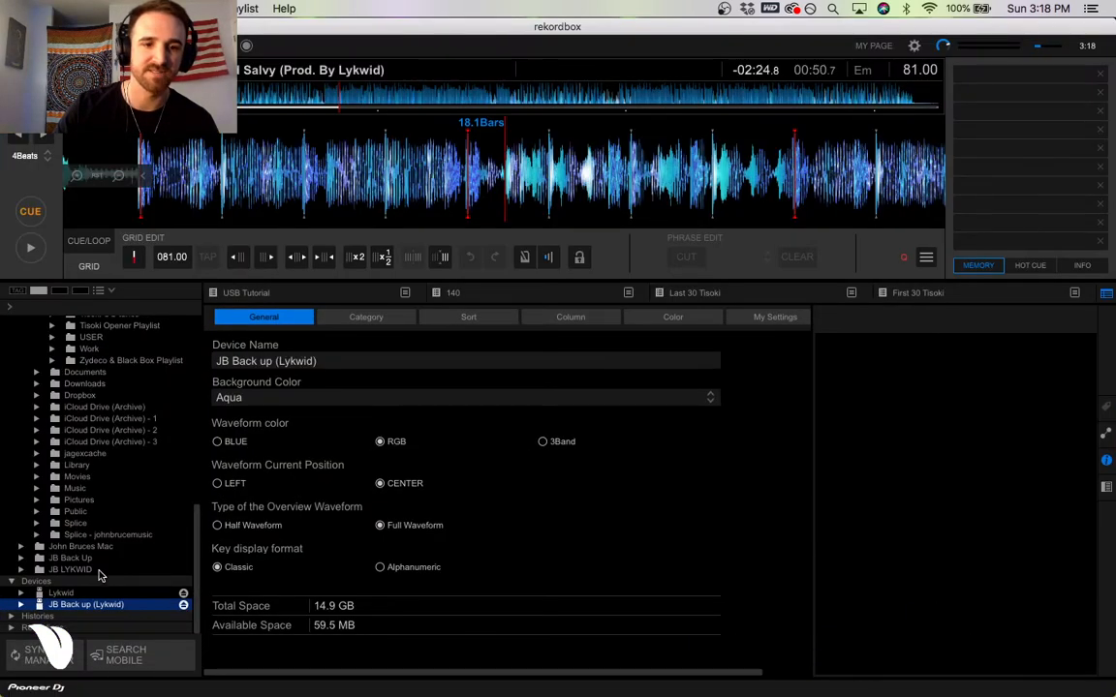
{"action": "scroll", "coordinate": [136, 465], "scroll_direction": "up", "scroll_amount": 5}
{"action": "scroll", "coordinate": [166, 387], "scroll_direction": "up", "scroll_amount": 10}
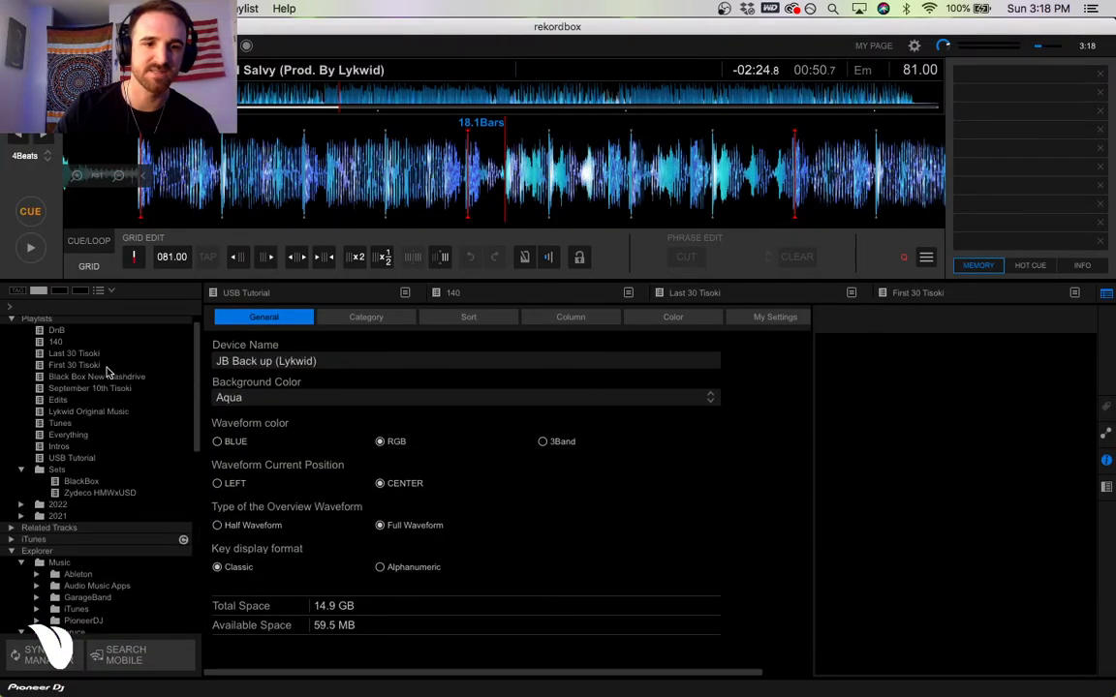
{"action": "left_click", "coordinate": [246, 293]}
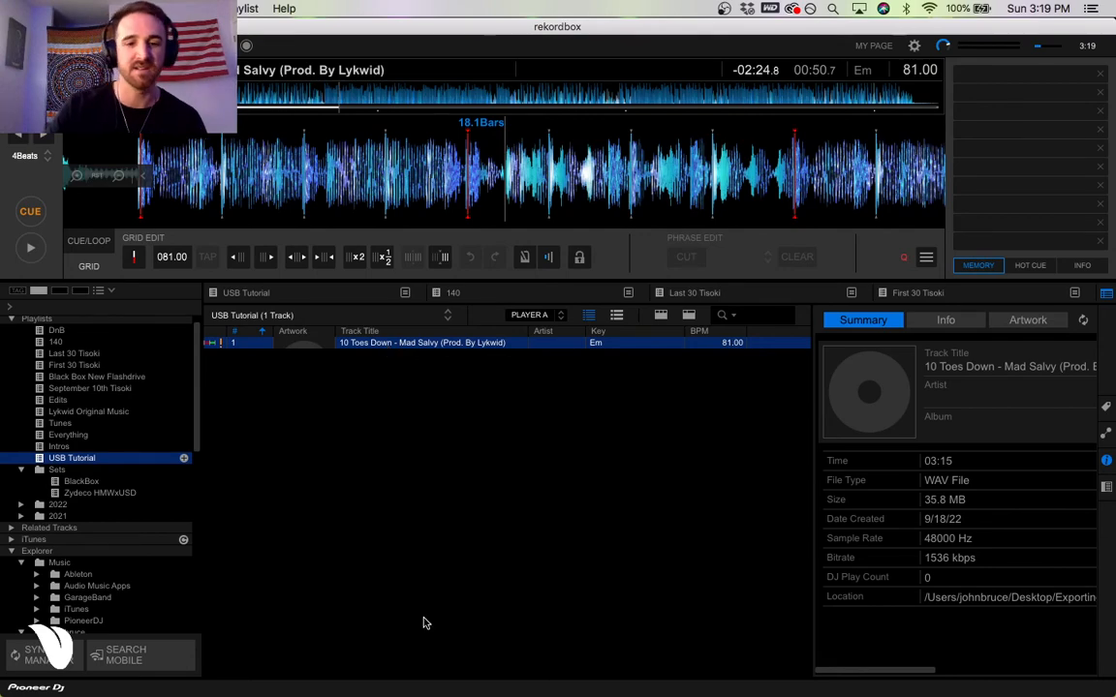
Launch Audacity and dismiss its welcome window.
{"action": "mouse_move", "coordinate": [424, 683]}
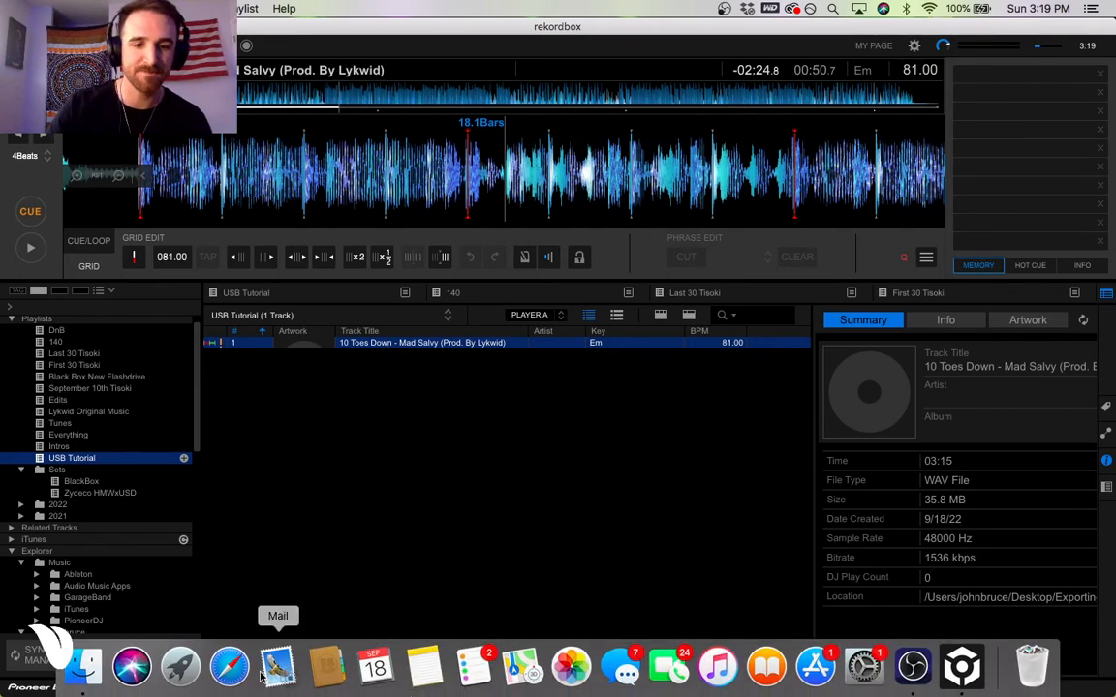
{"action": "left_click", "coordinate": [180, 667]}
{"action": "left_click", "coordinate": [645, 502]}
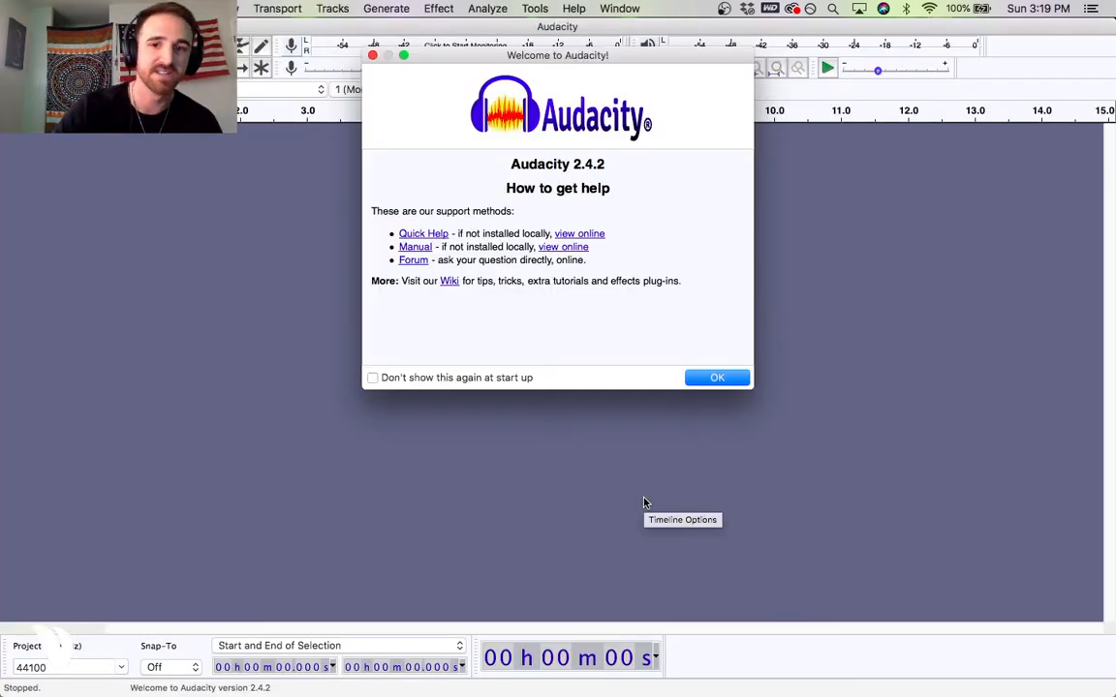
{"action": "left_click", "coordinate": [722, 378]}
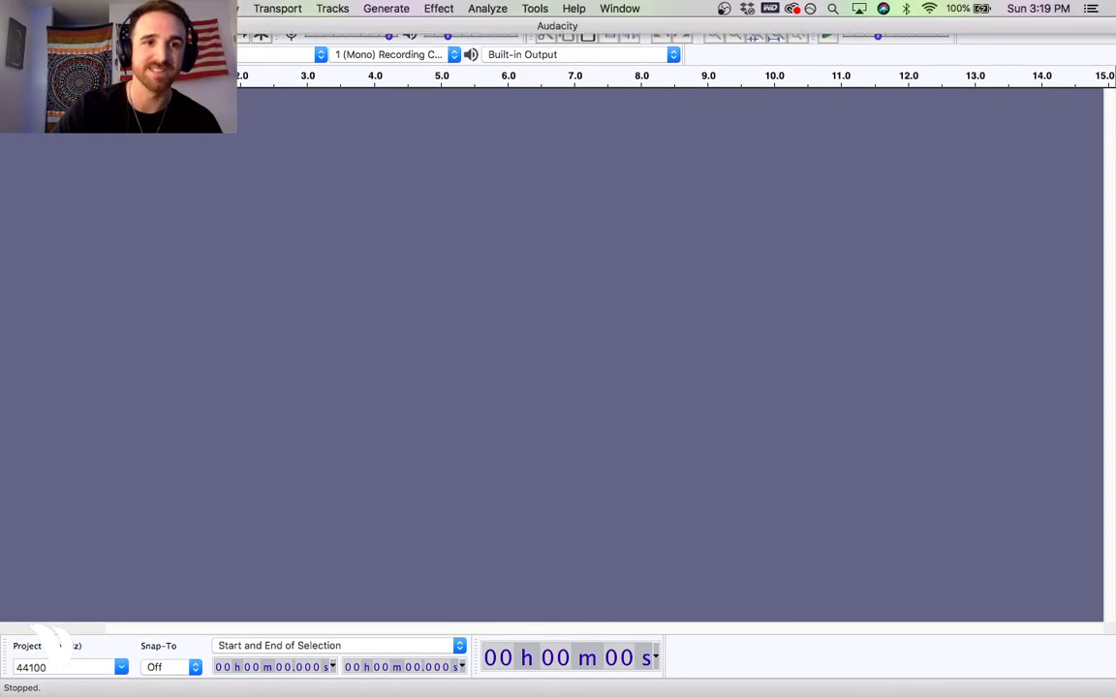
Import the 10 Toes Down WAV file from the April 2022 folder into Audacity, moving the Audacity window aside and back.
{"action": "left_click", "coordinate": [42, 26]}
{"action": "left_click_drag", "start_coordinate": [116, 26], "coordinate": [121, 222]}
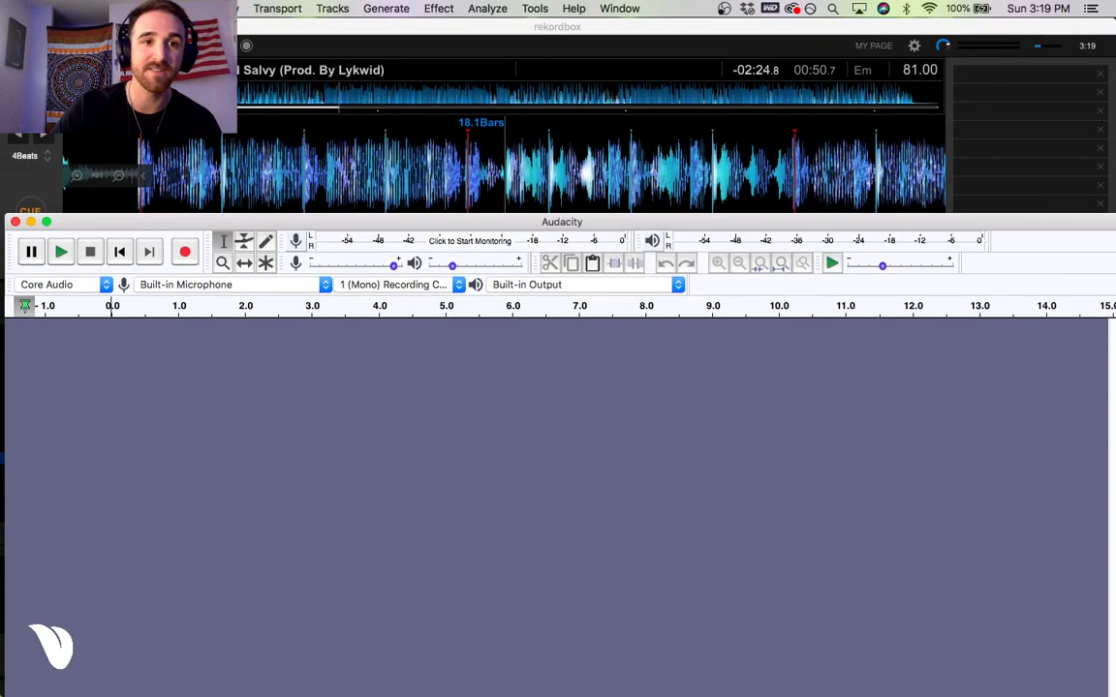
{"action": "left_click", "coordinate": [26, 28]}
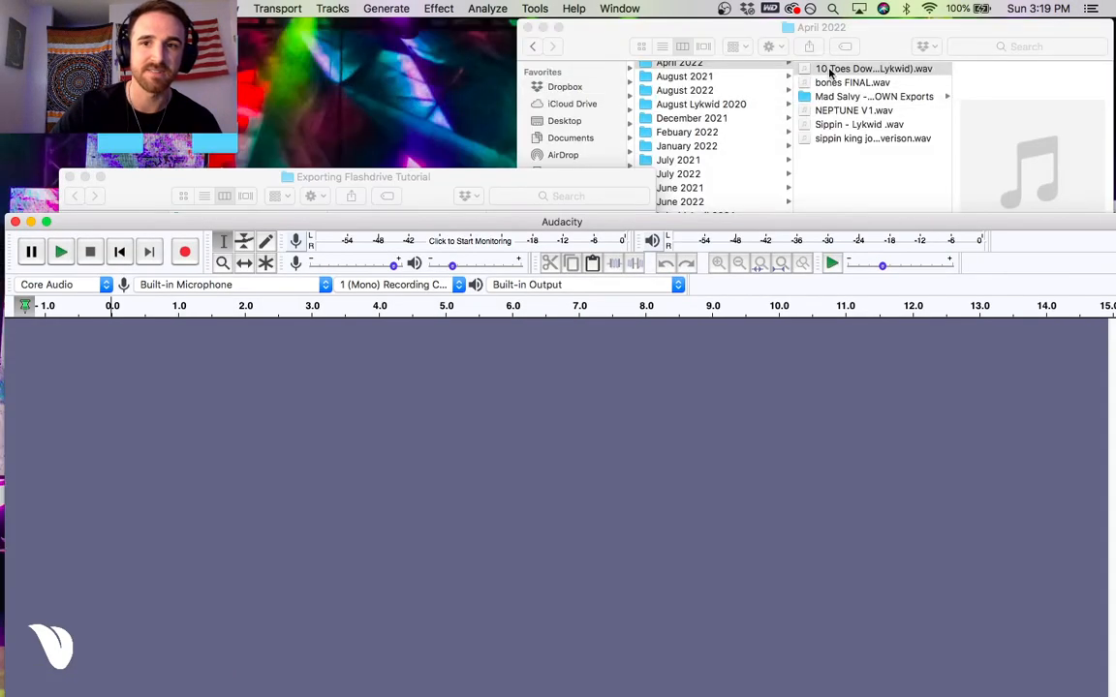
{"action": "left_click_drag", "start_coordinate": [812, 112], "coordinate": [544, 538]}
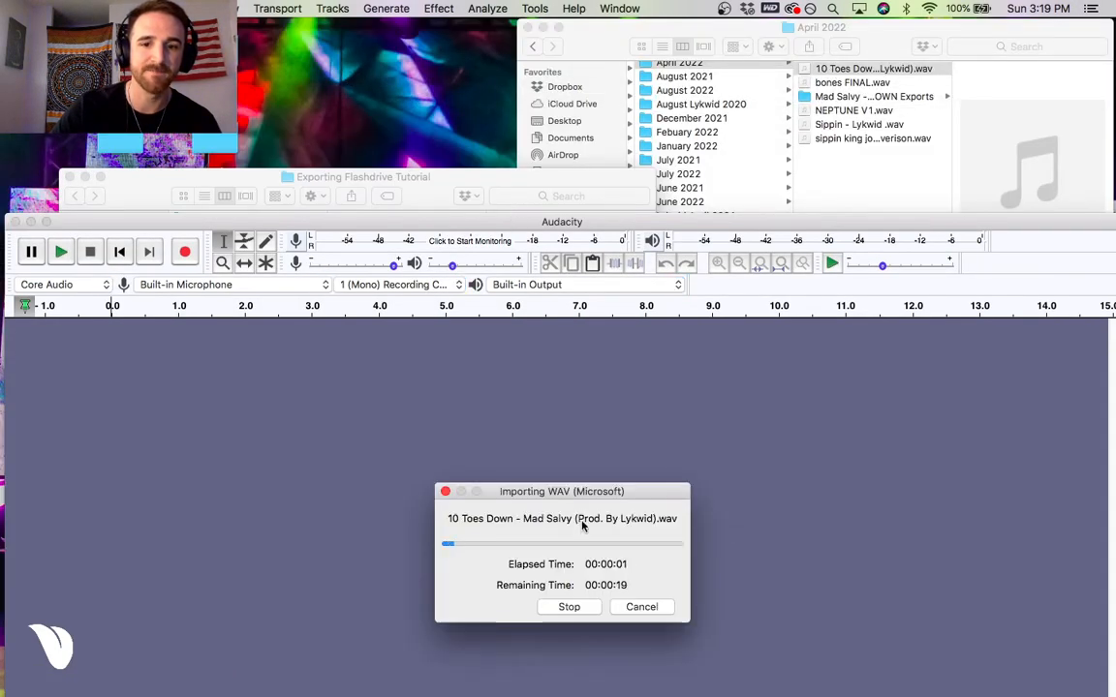
{"action": "left_click_drag", "start_coordinate": [488, 220], "coordinate": [478, 32]}
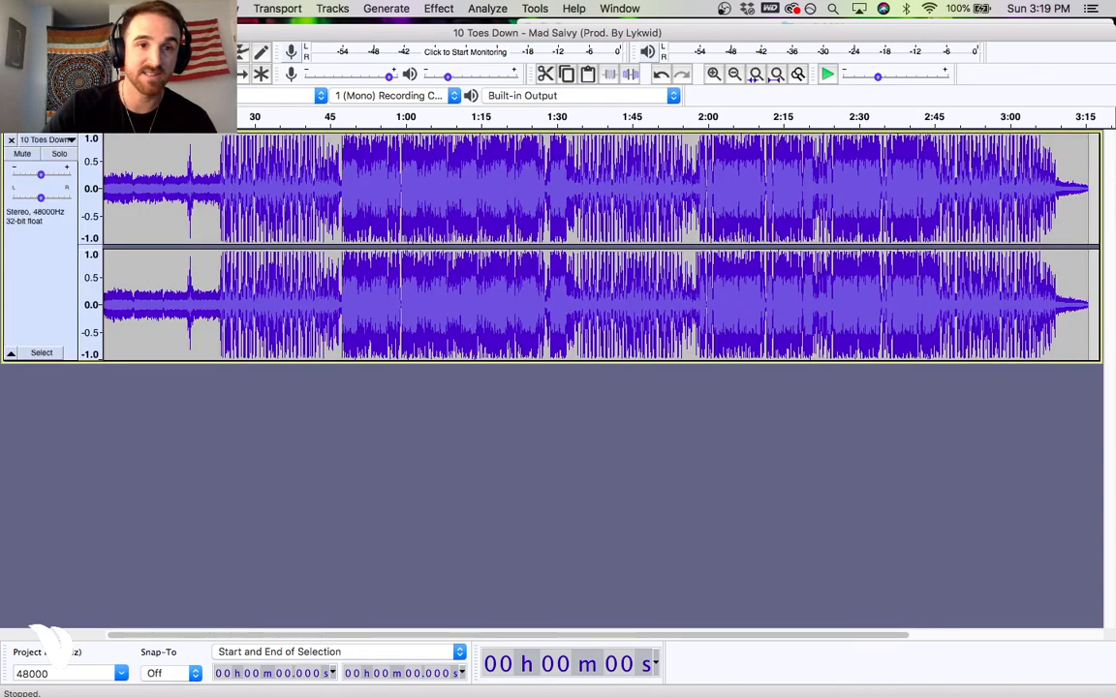
View the export options for saving the 10 Toes Down track as WAV, and cancel the export.
{"action": "left_click", "coordinate": [108, 9]}
{"action": "mouse_move", "coordinate": [132, 119]}
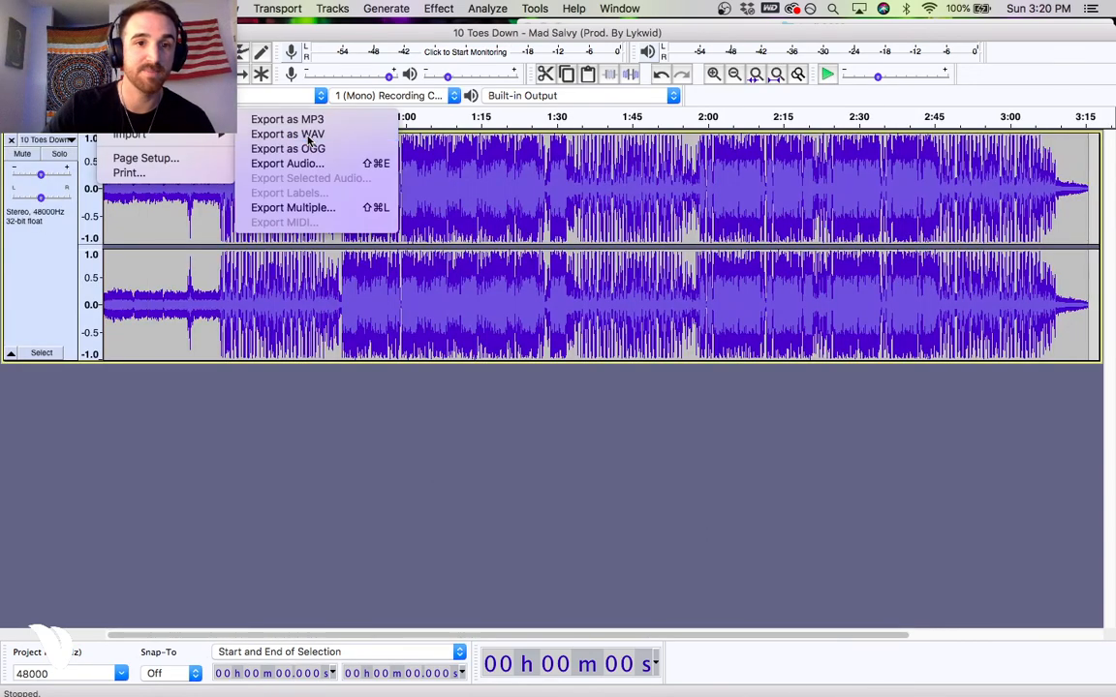
{"action": "left_click", "coordinate": [466, 224]}
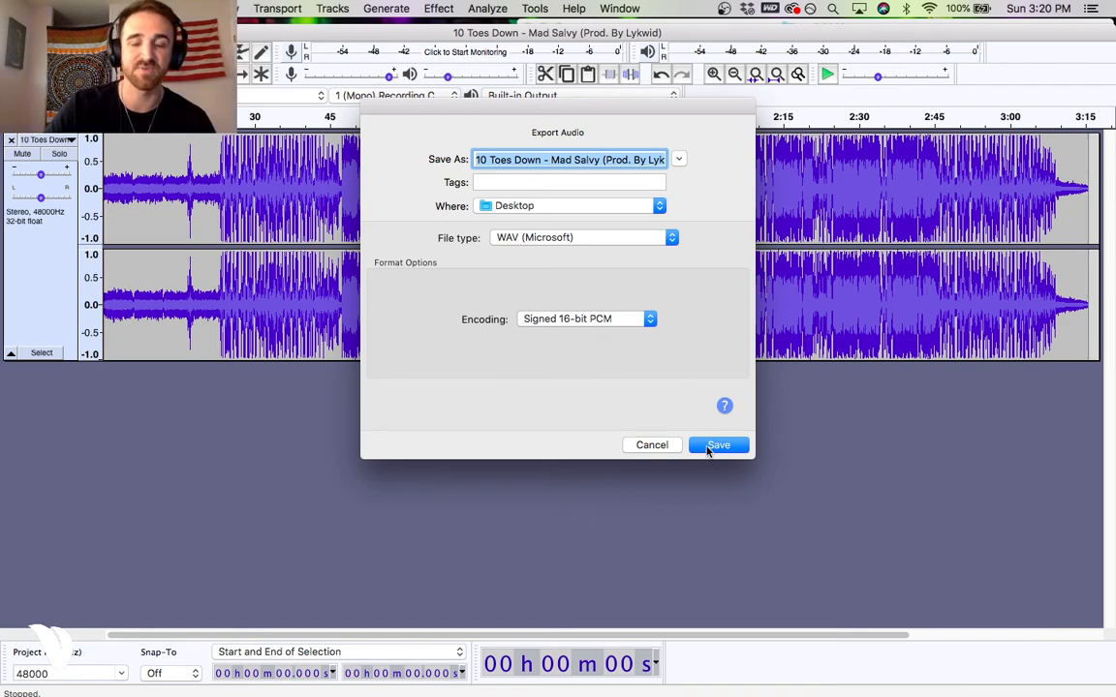
{"action": "left_click", "coordinate": [657, 447]}
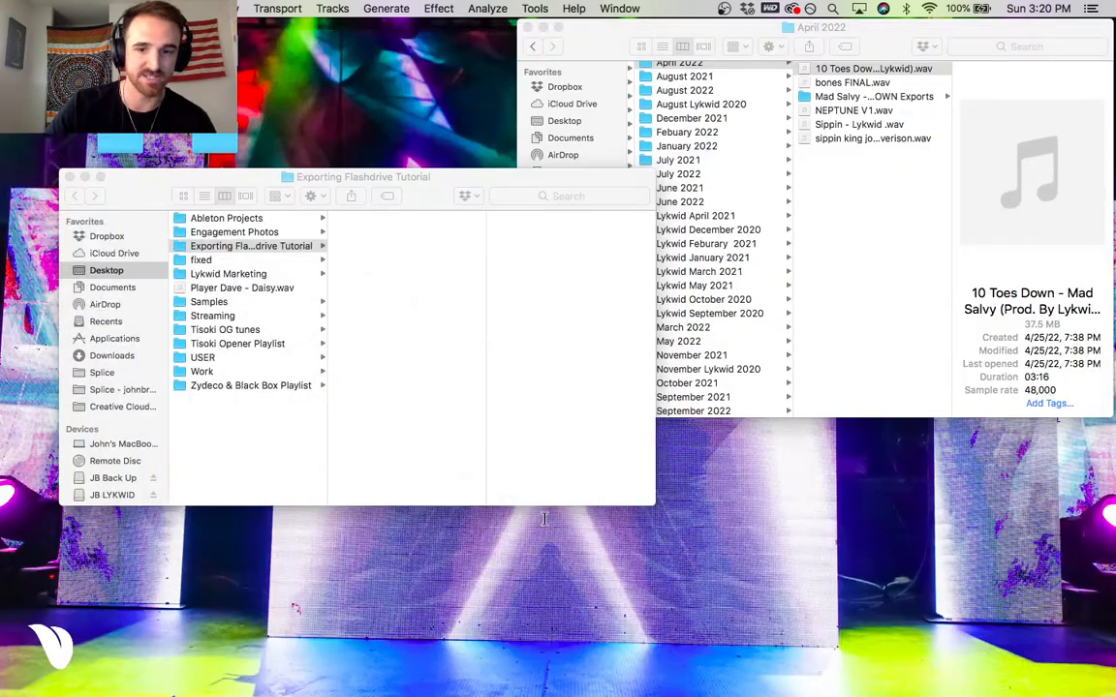
Switch back to rekordbox and bring the start of the playlist tree into view.
{"action": "left_click", "coordinate": [963, 672]}
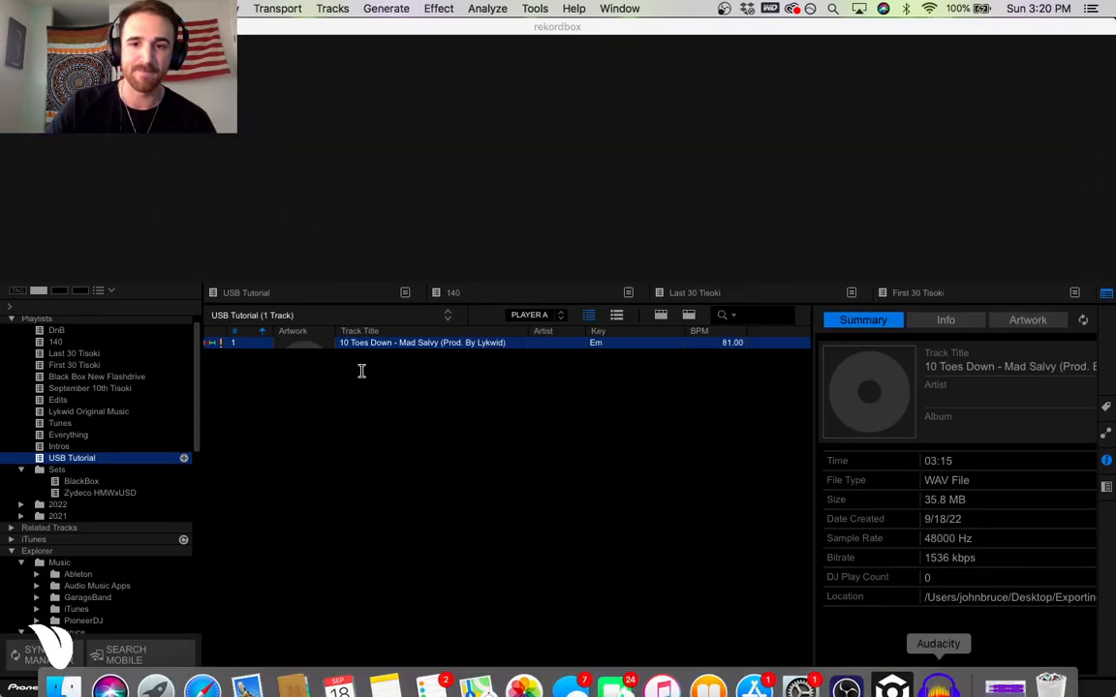
{"action": "scroll", "coordinate": [167, 397], "scroll_direction": "up", "scroll_amount": 1}
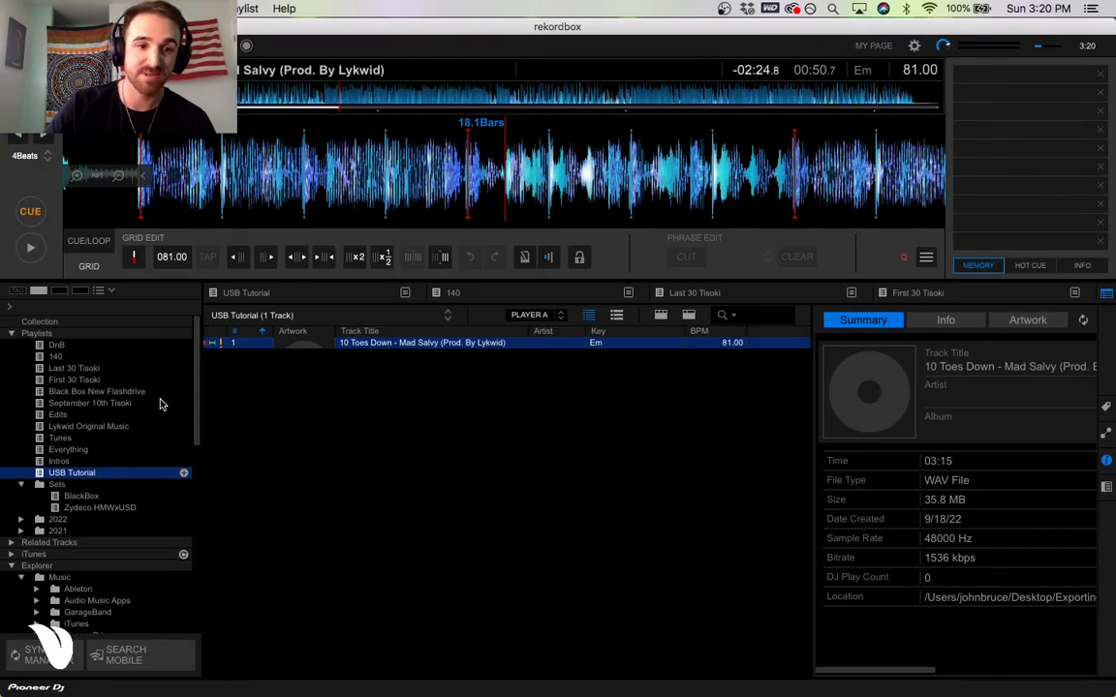